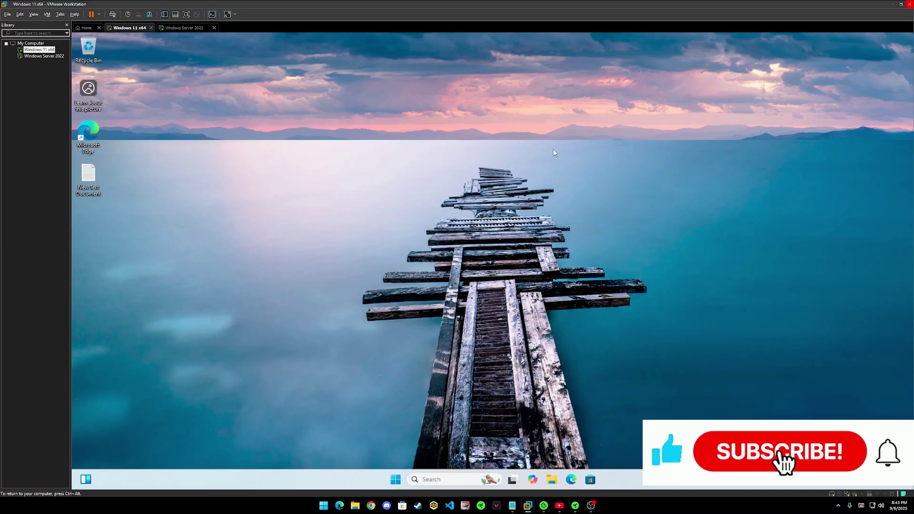
Step: Glance at the Windows Server 2022 machine, then return to the Windows 11 client
{"action": "left_click", "coordinate": [183, 27]}
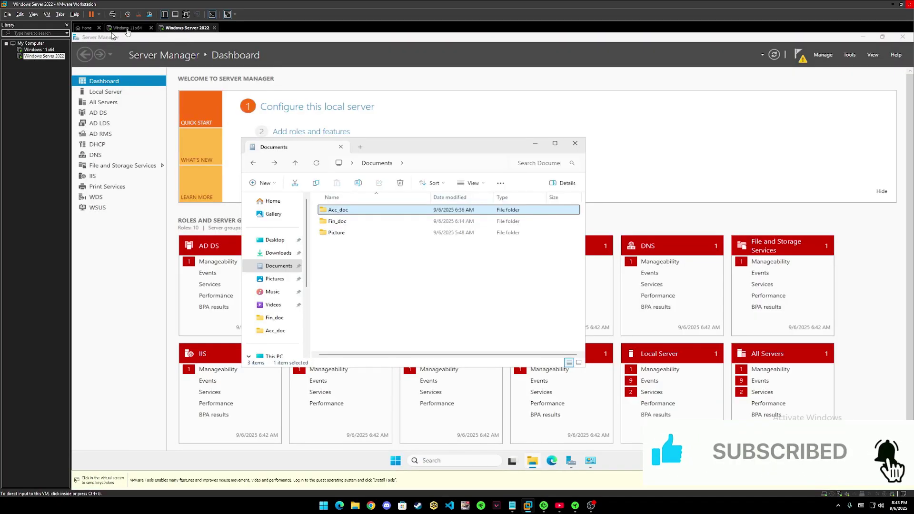
{"action": "left_click", "coordinate": [128, 30]}
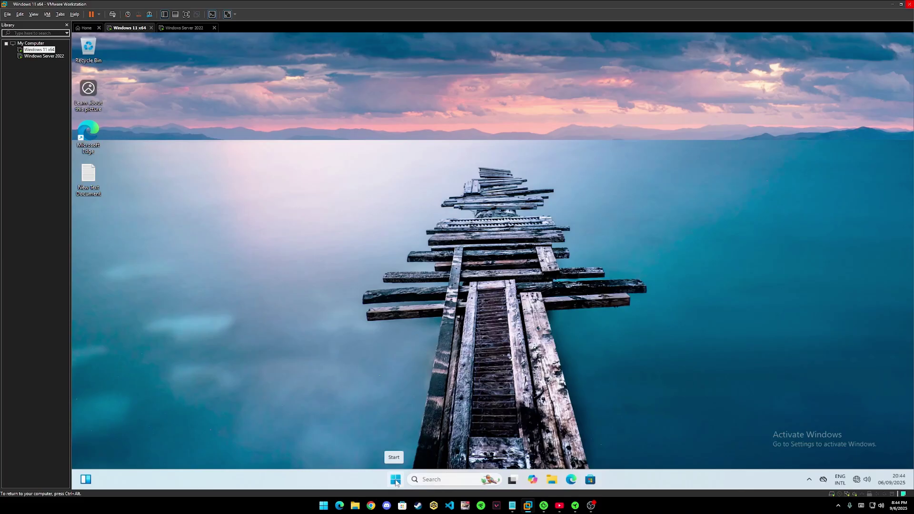
{"action": "left_click", "coordinate": [348, 217]}
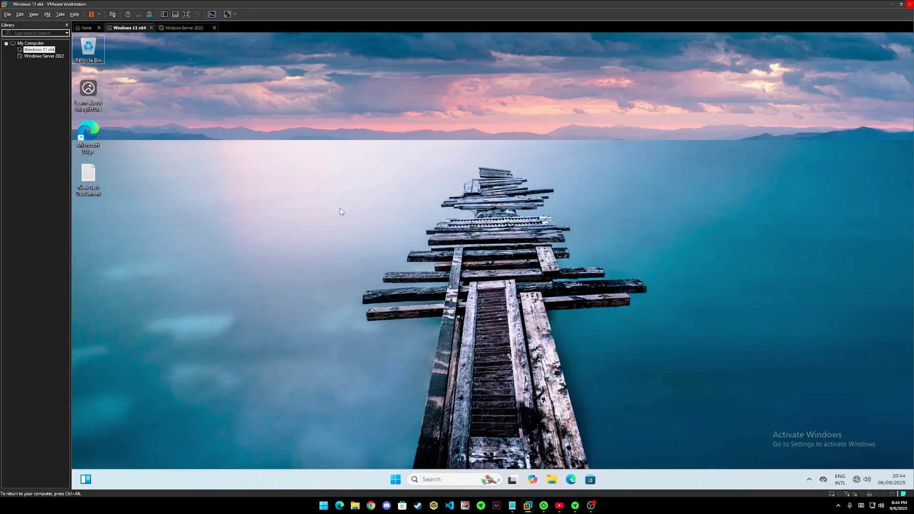
Step: Open \\192.168.12.2 from the Run dialog to list the server's shares
{"action": "key", "text": "super+r"}
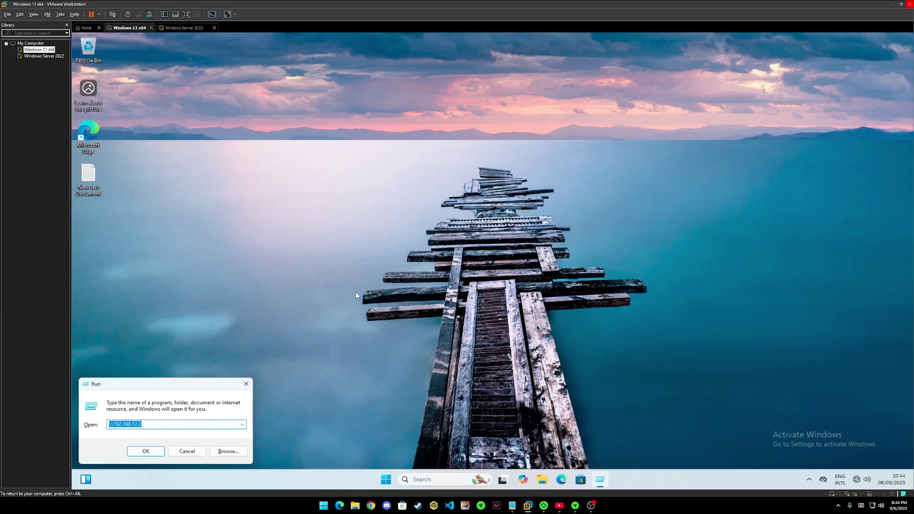
{"action": "key", "text": "BackSpace"}
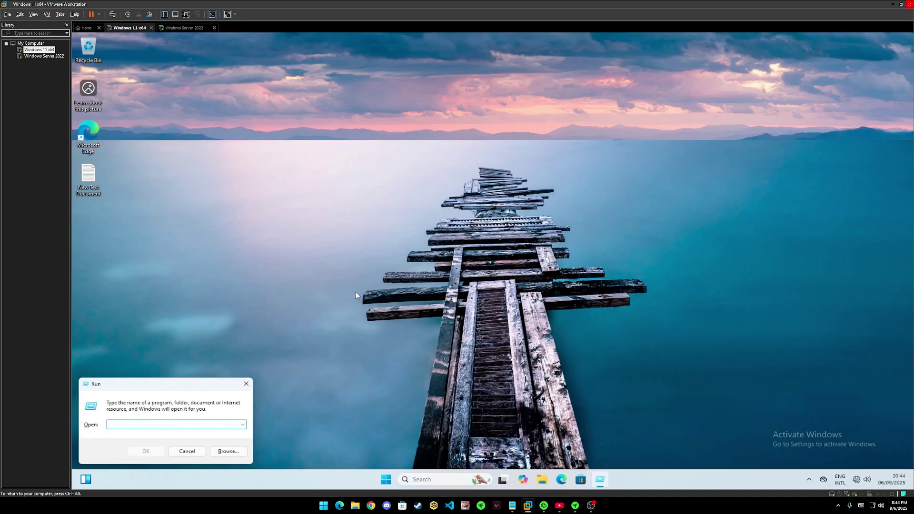
{"action": "type", "text": "\\\\19"}
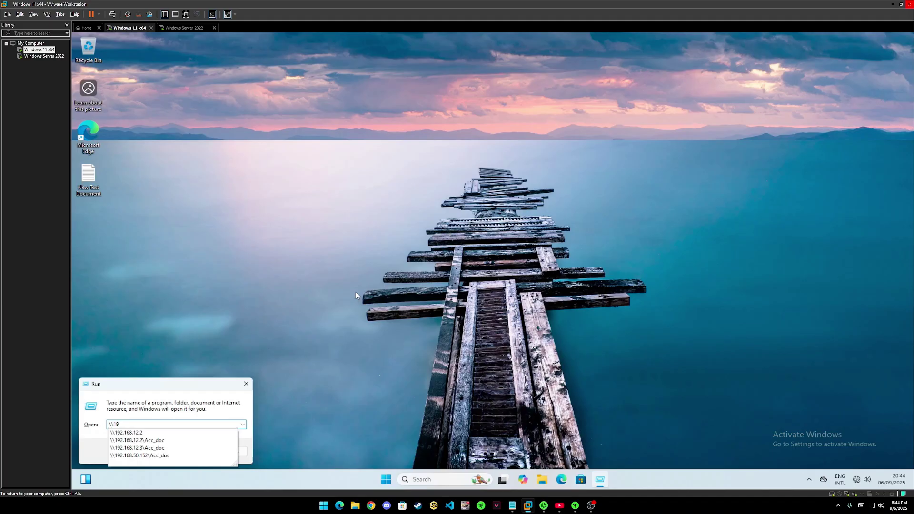
{"action": "type", "text": "2.1"}
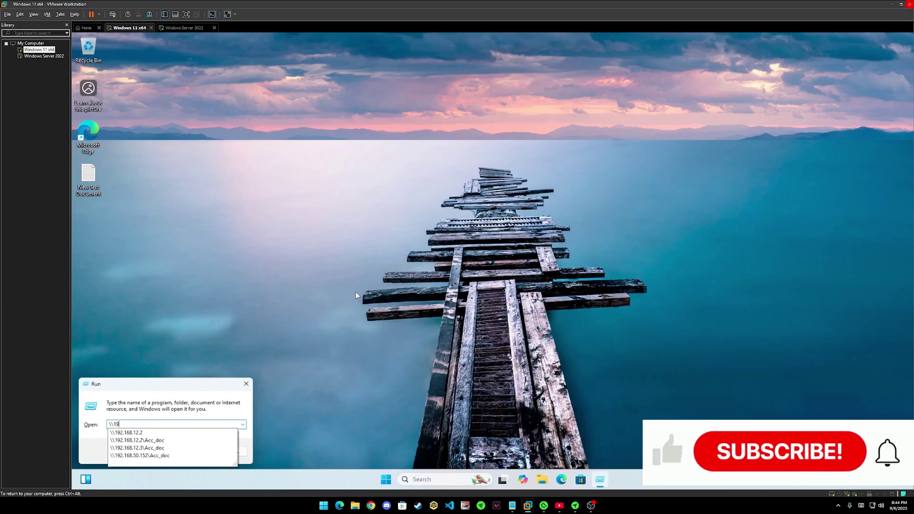
{"action": "type", "text": "68.12.2"}
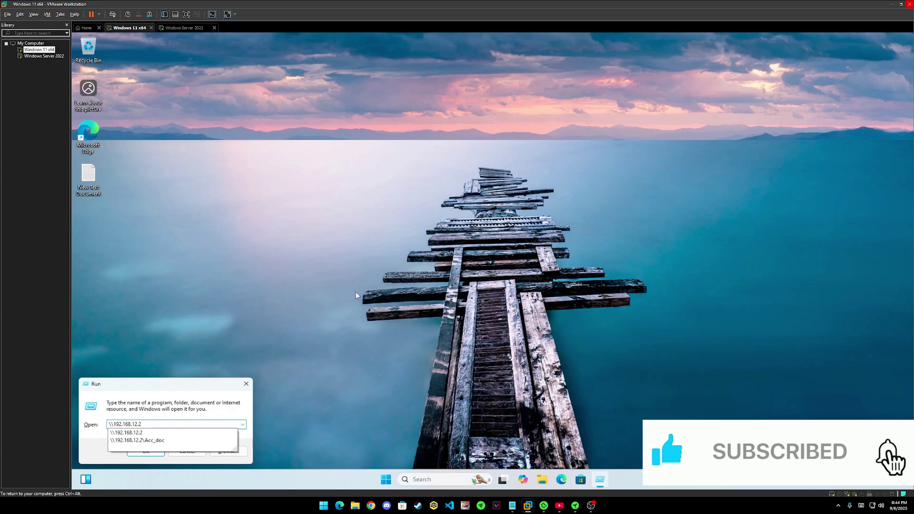
{"action": "key", "text": "Return"}
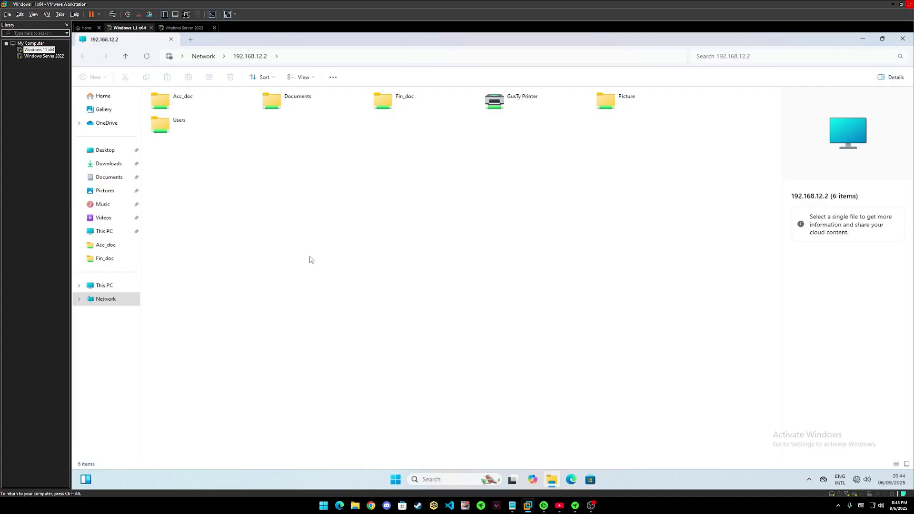
{"action": "left_click", "coordinate": [182, 27]}
{"action": "left_click", "coordinate": [138, 29]}
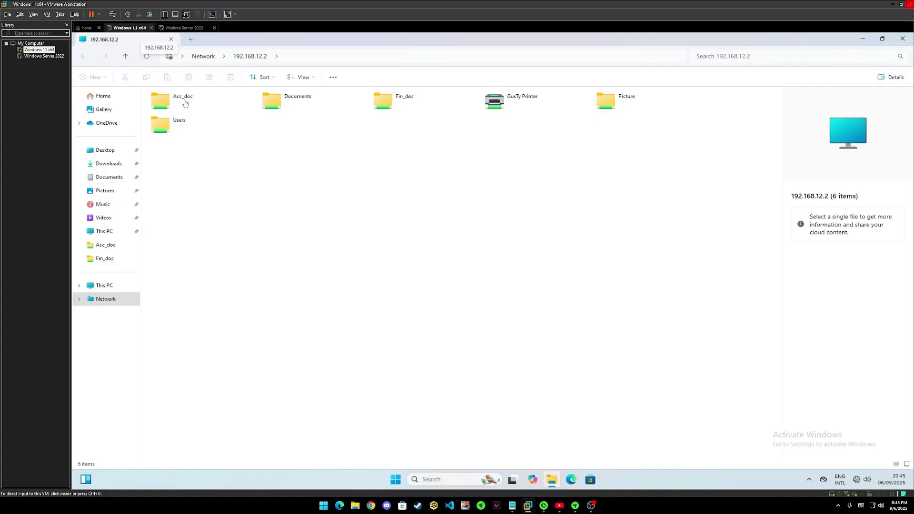
Step: On the client, open the shared Acc_doc folder and the BBu is greatest text file
{"action": "left_click", "coordinate": [185, 103]}
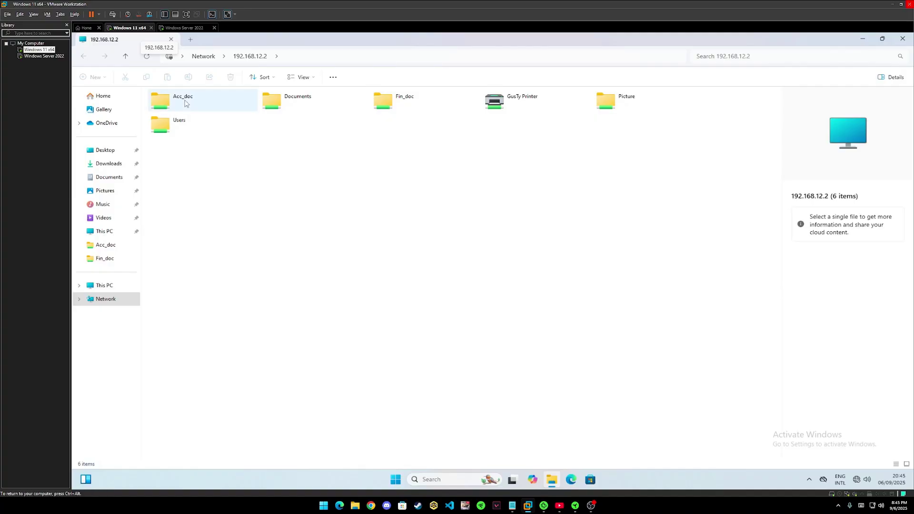
{"action": "double_click", "coordinate": [212, 109]}
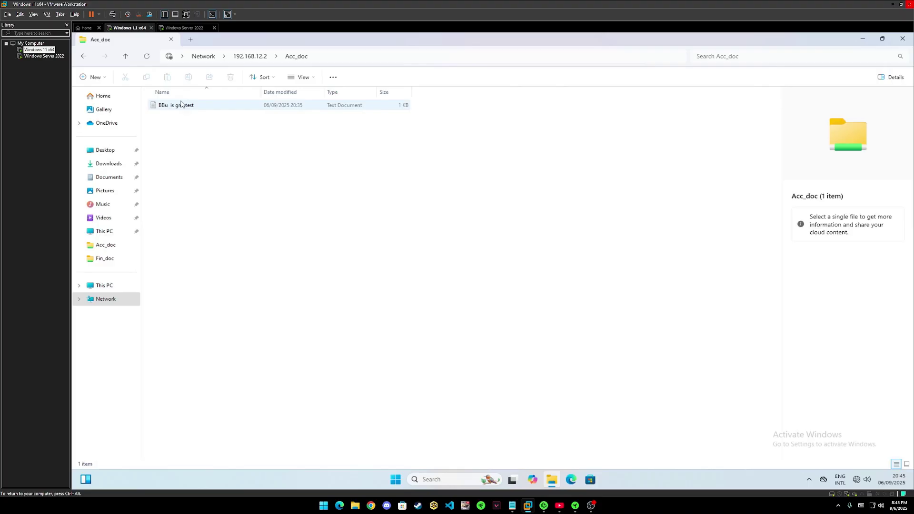
{"action": "double_click", "coordinate": [175, 106]}
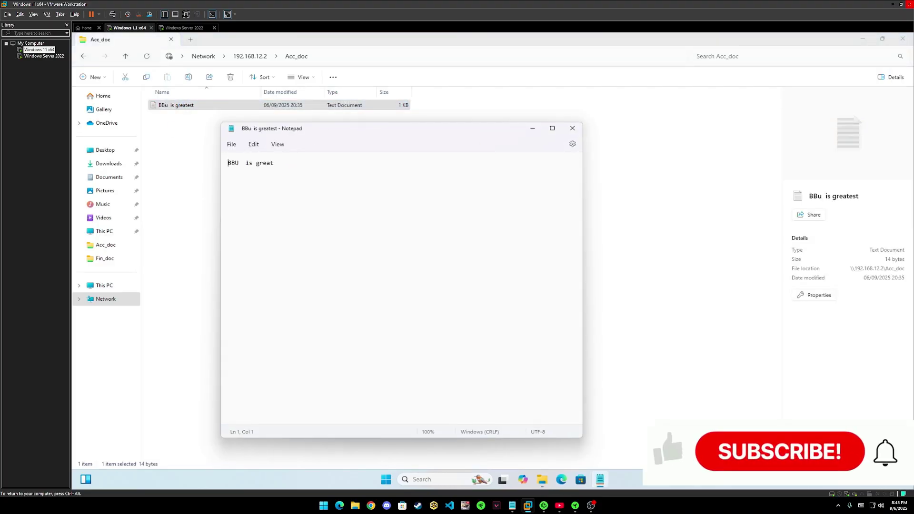
{"action": "key", "text": "ctrl+a"}
Step: On the server, open the local Acc_doc copy of the file, close it, and return to Documents
{"action": "left_click", "coordinate": [188, 27]}
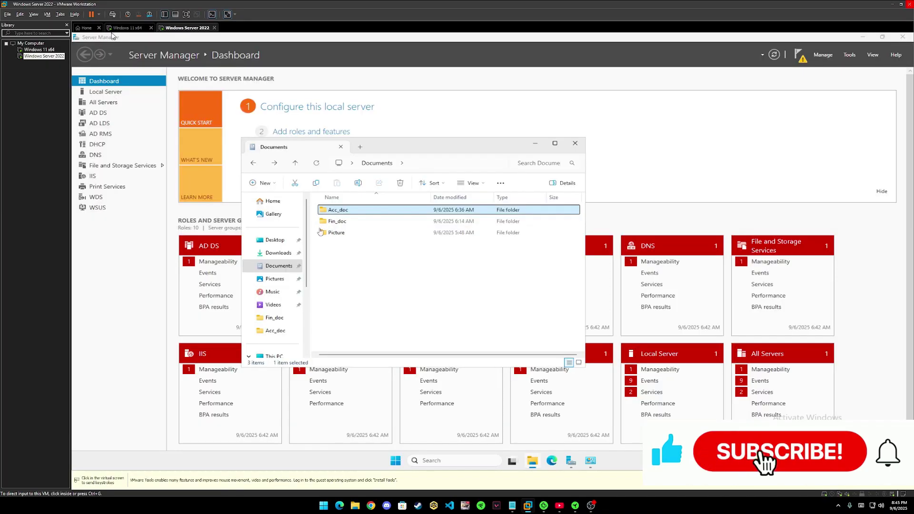
{"action": "left_click", "coordinate": [344, 214]}
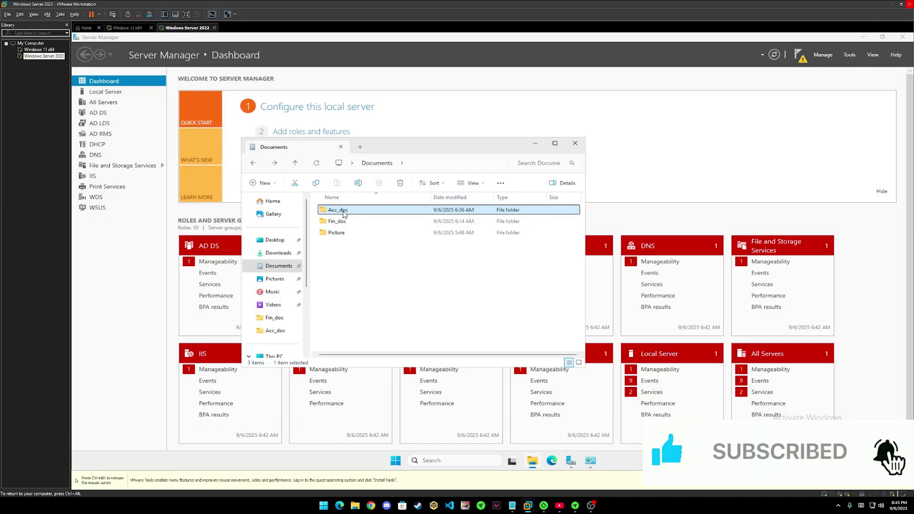
{"action": "double_click", "coordinate": [376, 213]}
{"action": "double_click", "coordinate": [375, 213]}
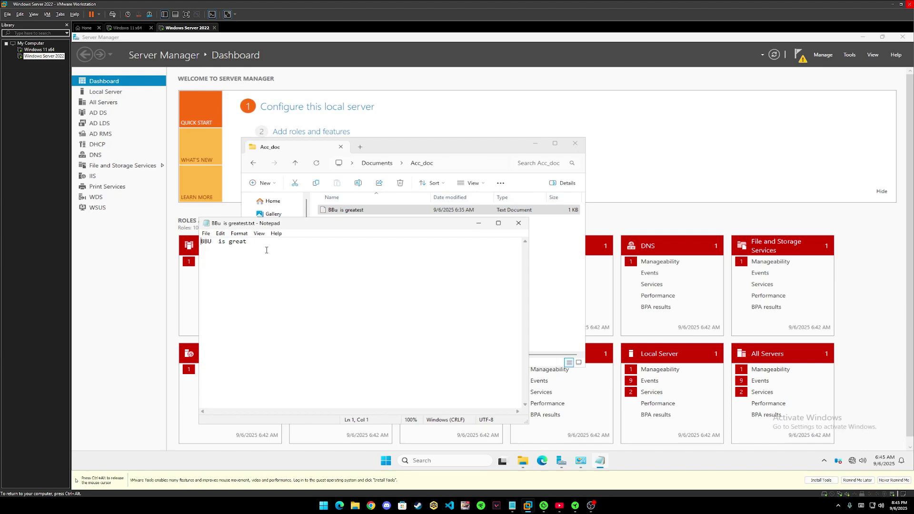
{"action": "key", "text": "ctrl+a"}
{"action": "key", "text": "alt+F4"}
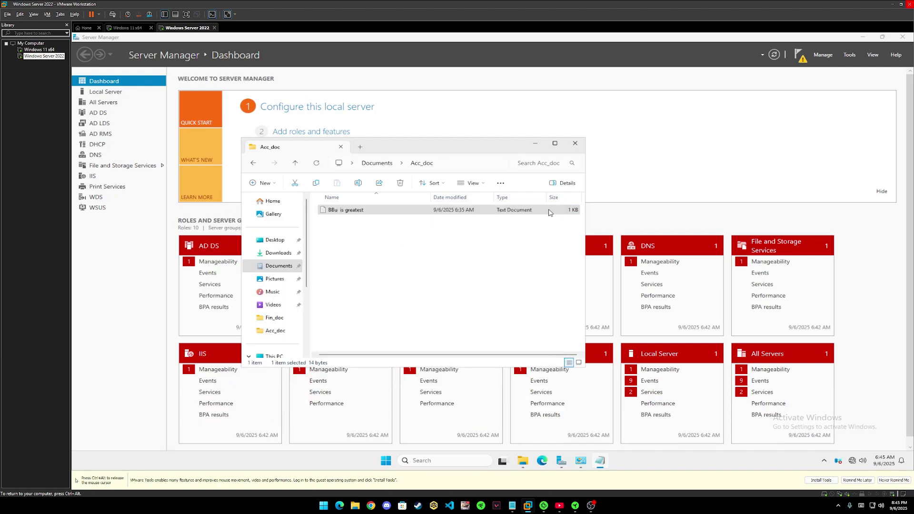
{"action": "left_click", "coordinate": [376, 162]}
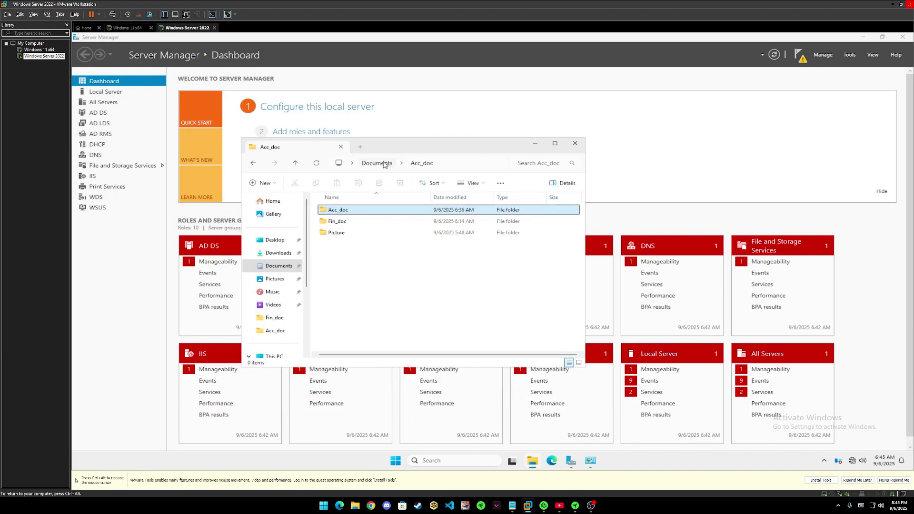
Step: Replace the shared note's text with a one-line sentence praising a teacher, save it, and close Notepad
{"action": "left_click", "coordinate": [127, 29]}
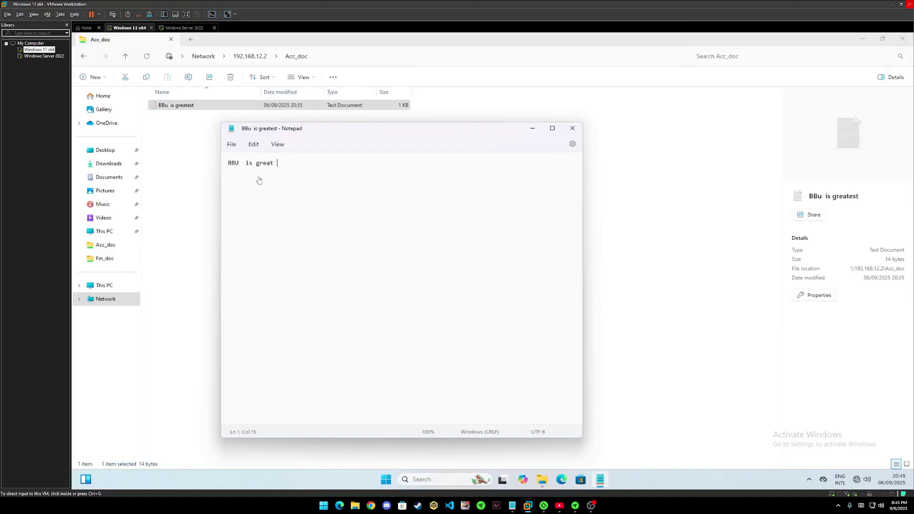
{"action": "key", "text": "ctrl+a"}
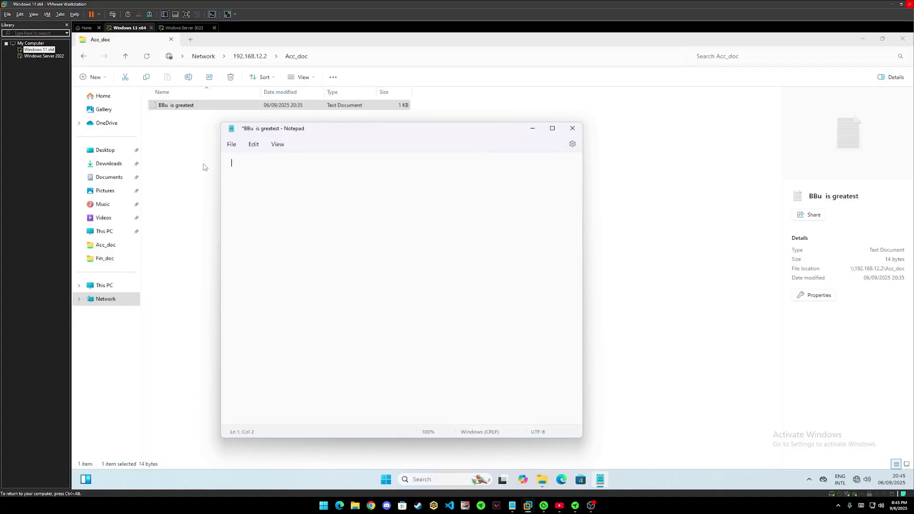
{"action": "type", "text": "Teacher vanthna is the bestt"}
{"action": "key", "text": "ctrl+s"}
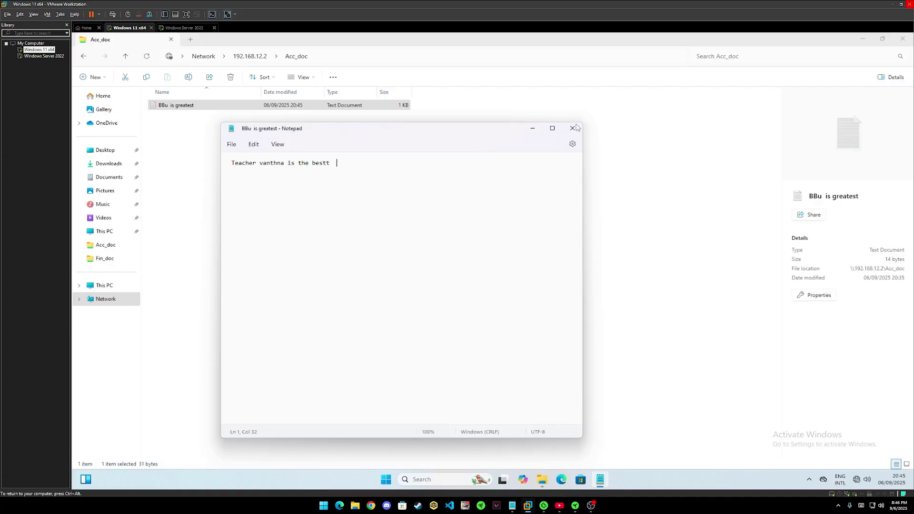
{"action": "left_click", "coordinate": [572, 128]}
Step: View the shared text file's Properties, then close them
{"action": "right_click", "coordinate": [256, 112]}
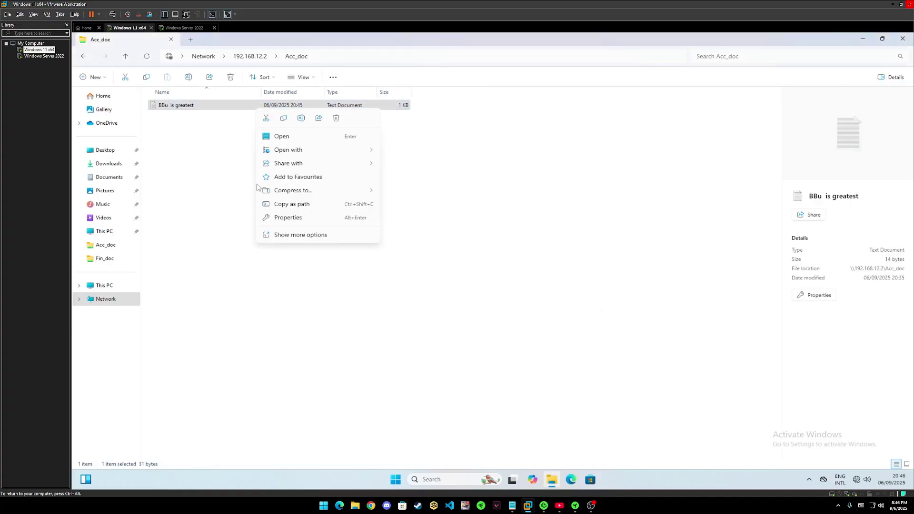
{"action": "left_click", "coordinate": [280, 219]}
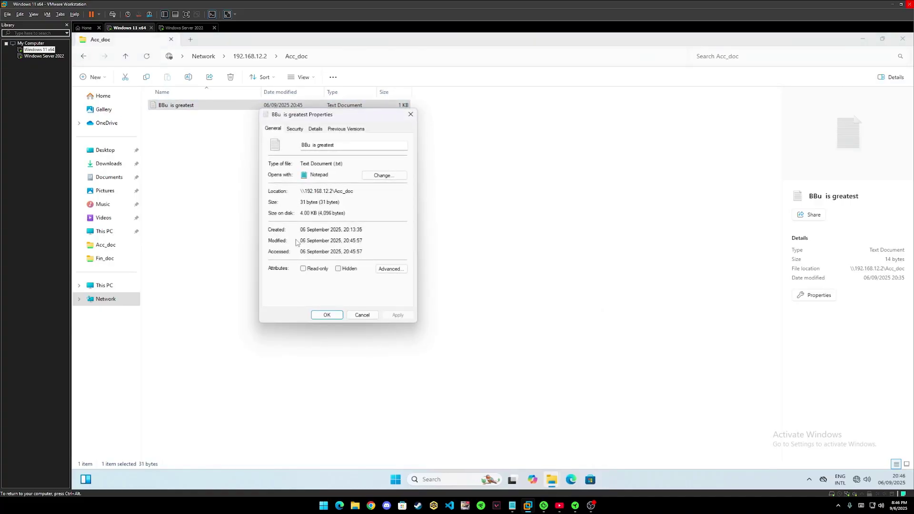
{"action": "left_click", "coordinate": [410, 115]}
Step: Rename the shared text file to 'BBu is the bestt'
{"action": "right_click", "coordinate": [296, 105]}
{"action": "left_click", "coordinate": [322, 233]}
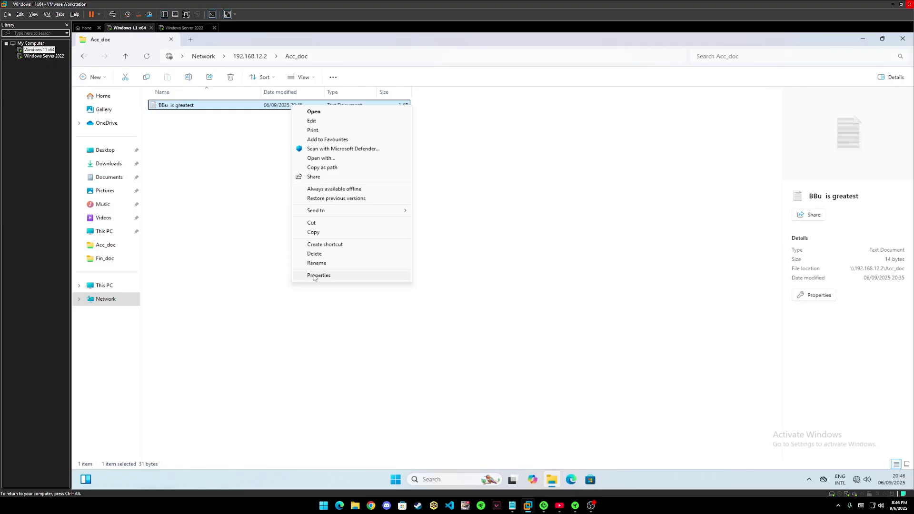
{"action": "left_click", "coordinate": [316, 263]}
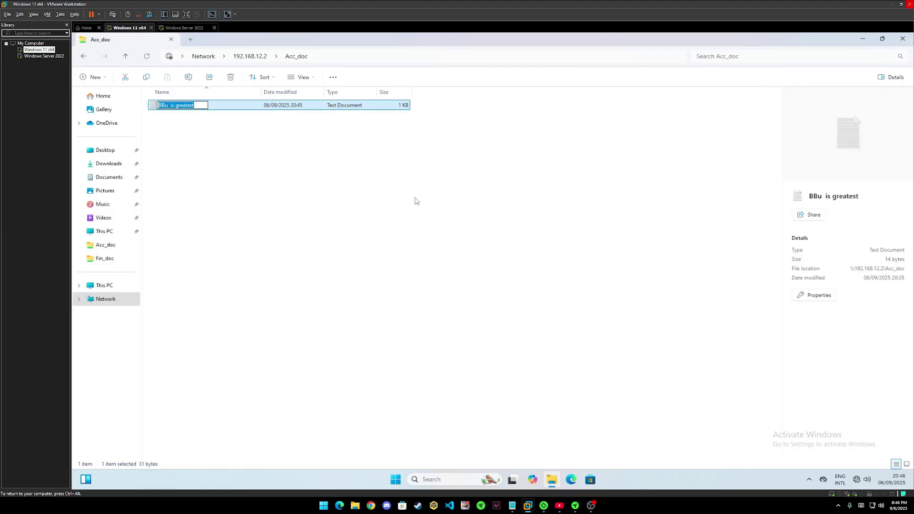
{"action": "type", "text": "BBu is the bestt"}
{"action": "key", "text": "Return"}
{"action": "key", "text": "Return"}
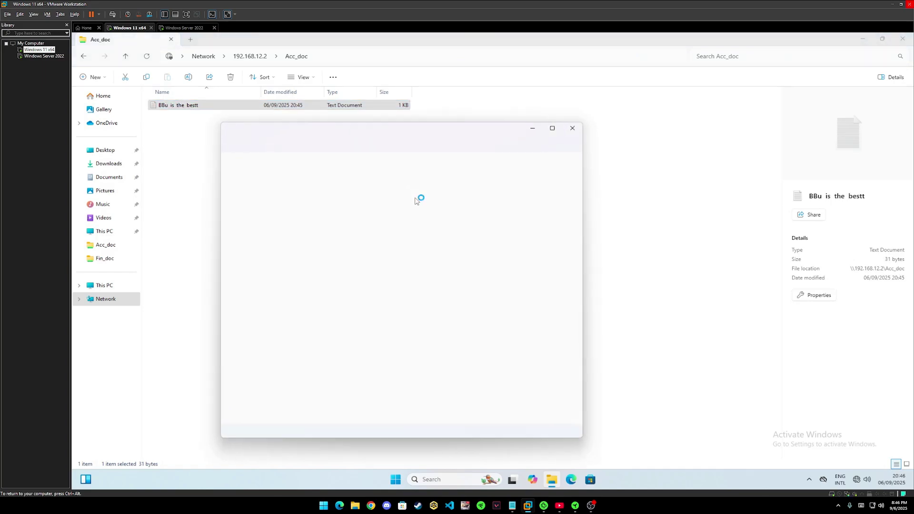
{"action": "left_click", "coordinate": [499, 204]}
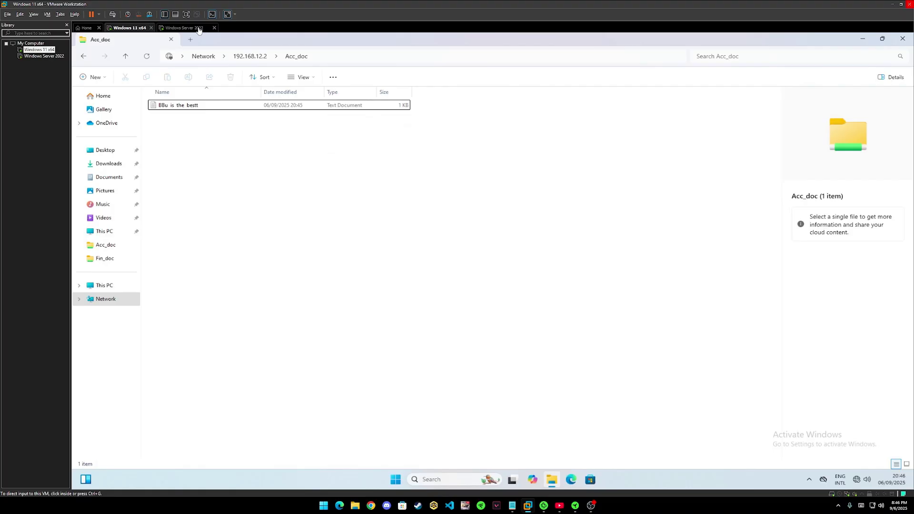
Step: On the server, open Acc_doc and the BBu is the bestt file in Notepad
{"action": "left_click", "coordinate": [183, 27]}
{"action": "left_click", "coordinate": [351, 210]}
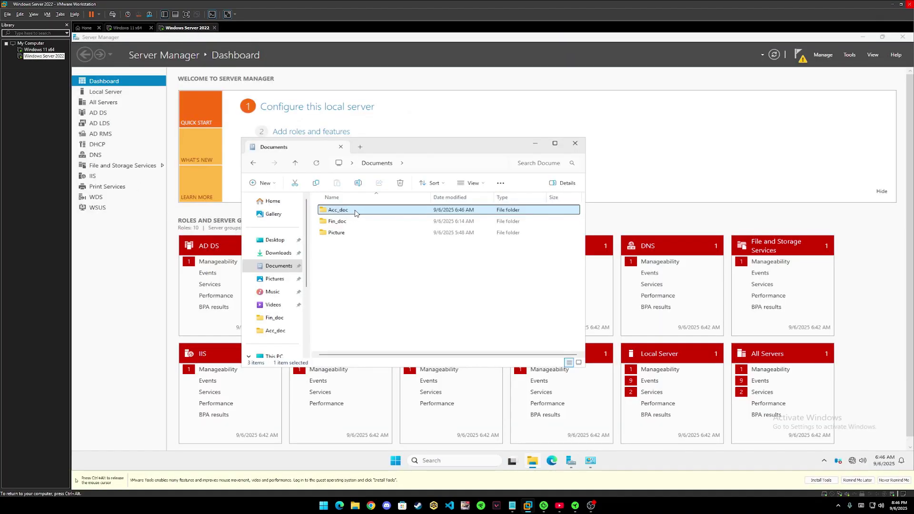
{"action": "double_click", "coordinate": [376, 214]}
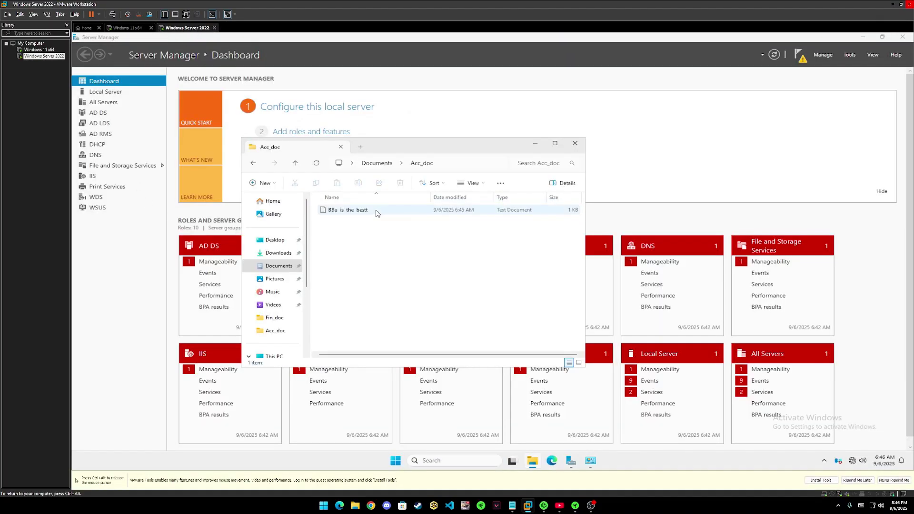
{"action": "left_click", "coordinate": [397, 239]}
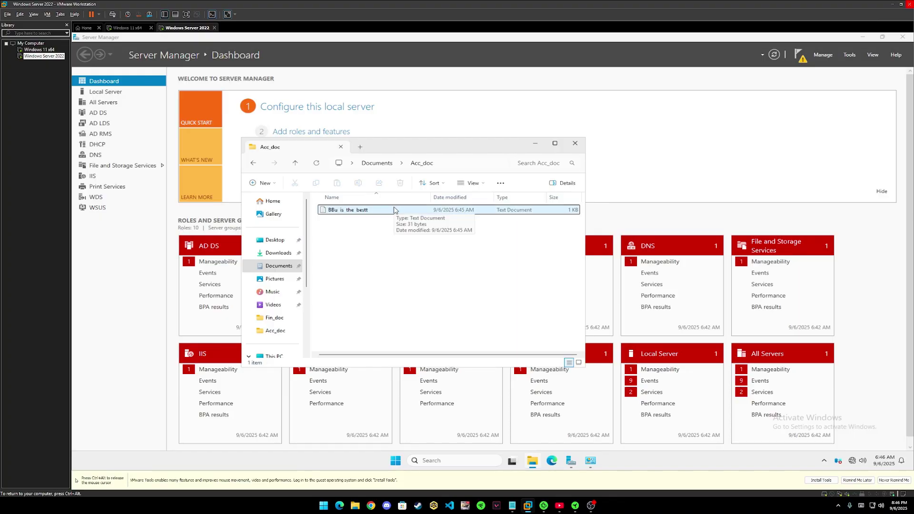
{"action": "double_click", "coordinate": [398, 210]}
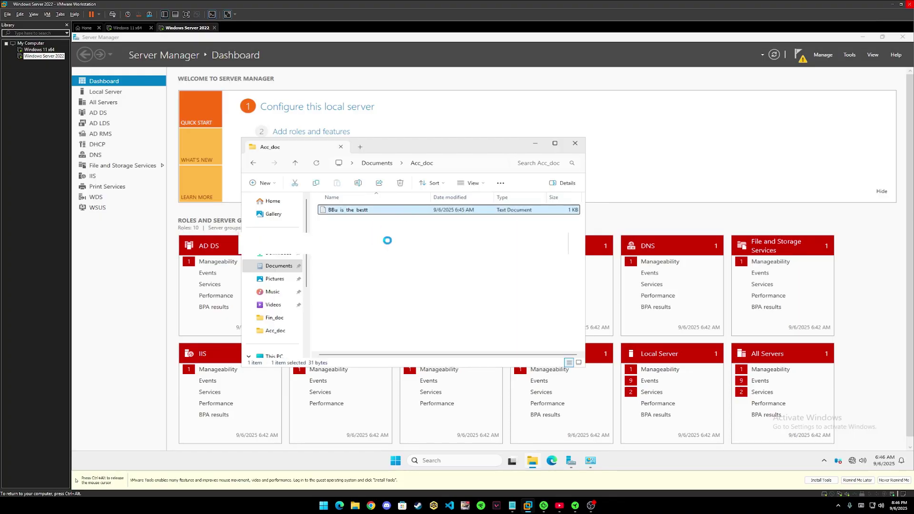
Step: Inspect the note's line, close it unchanged, and return to the Windows 11 client
{"action": "left_click_drag", "start_coordinate": [359, 211], "coordinate": [279, 226]}
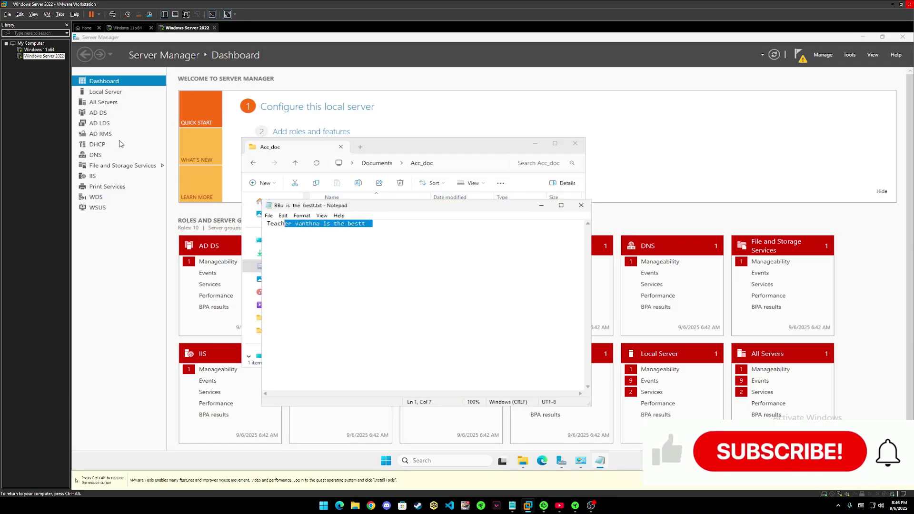
{"action": "left_click_drag", "start_coordinate": [379, 224], "coordinate": [259, 222]}
{"action": "left_click", "coordinate": [342, 234]}
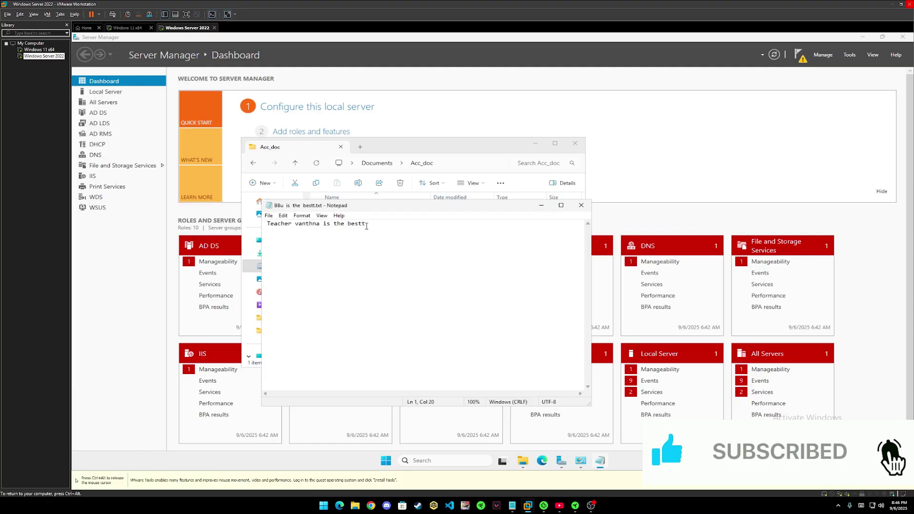
{"action": "left_click_drag", "start_coordinate": [365, 225], "coordinate": [264, 224]}
{"action": "left_click", "coordinate": [341, 233]}
{"action": "left_click_drag", "start_coordinate": [365, 225], "coordinate": [265, 224]}
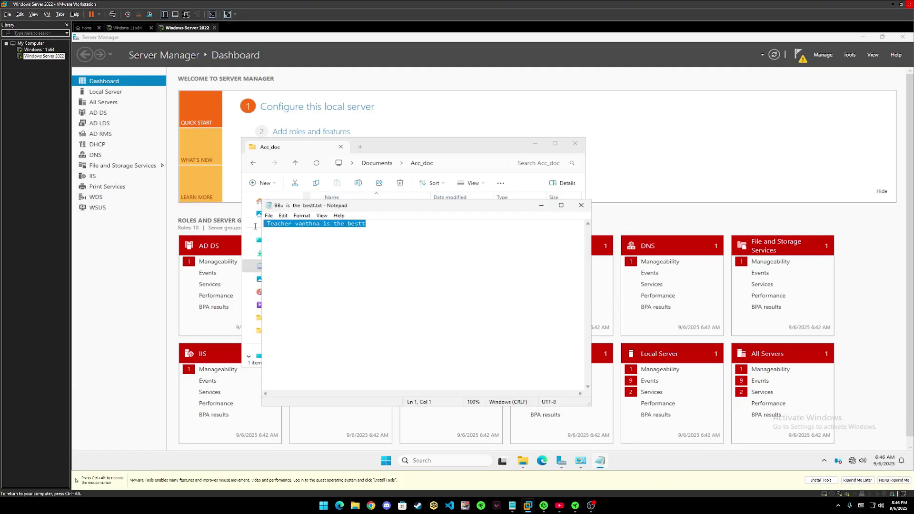
{"action": "left_click", "coordinate": [343, 229]}
{"action": "left_click", "coordinate": [362, 226]}
{"action": "left_click_drag", "start_coordinate": [363, 226], "coordinate": [264, 223]}
{"action": "left_click", "coordinate": [513, 237]}
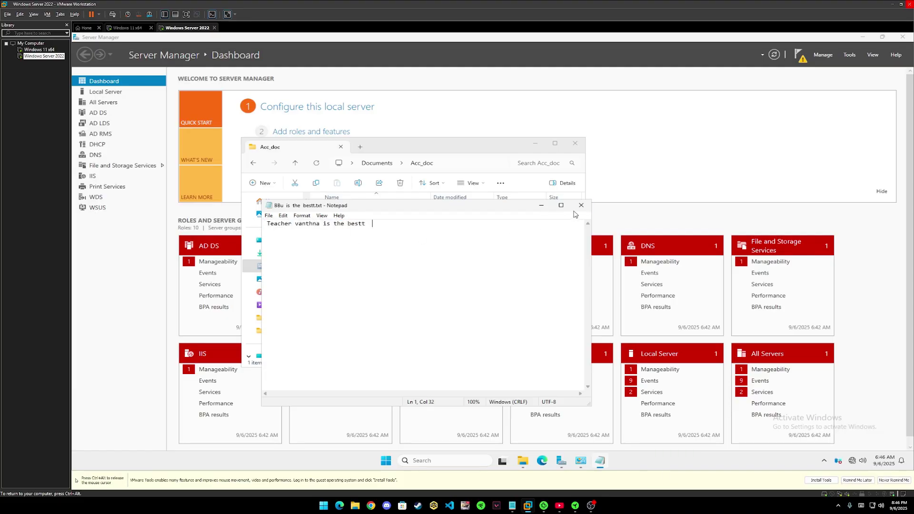
{"action": "left_click", "coordinate": [582, 205]}
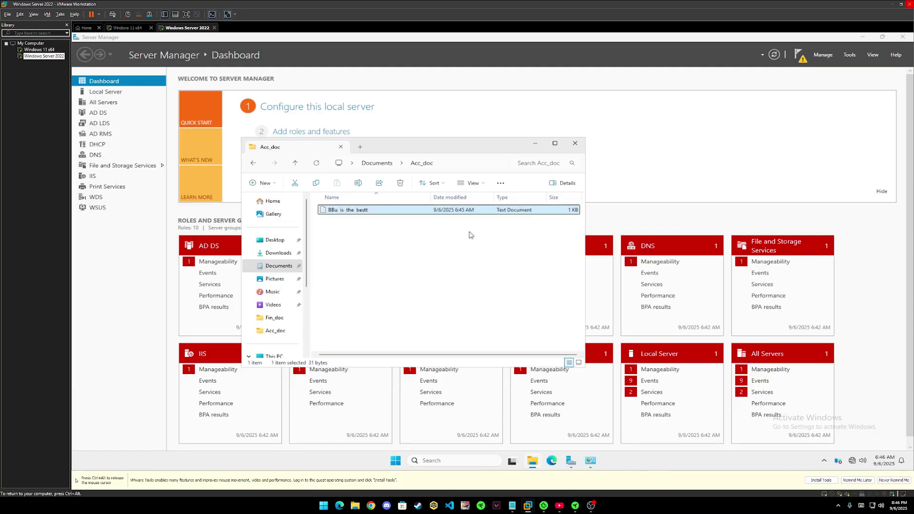
{"action": "left_click", "coordinate": [135, 28]}
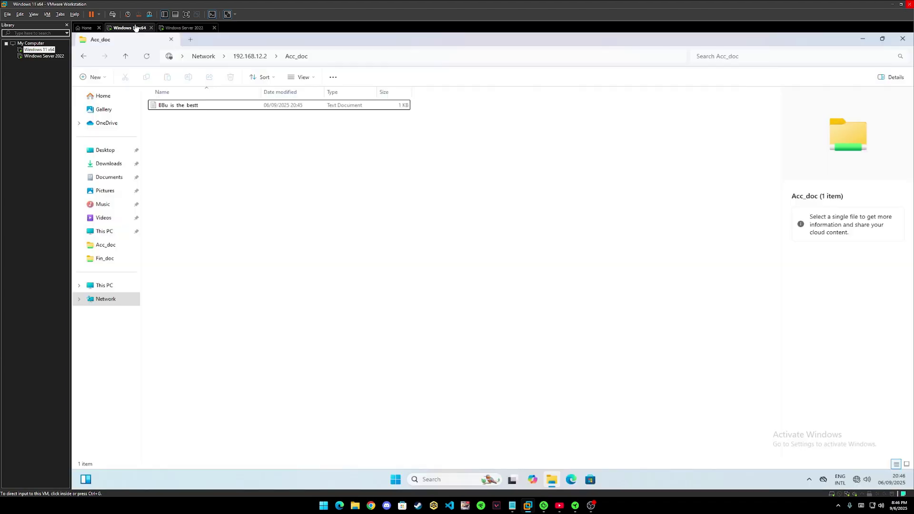
Step: Open Fin_doc through the share on the client, and the server's local Fin_doc Cute file
{"action": "left_click", "coordinate": [254, 58]}
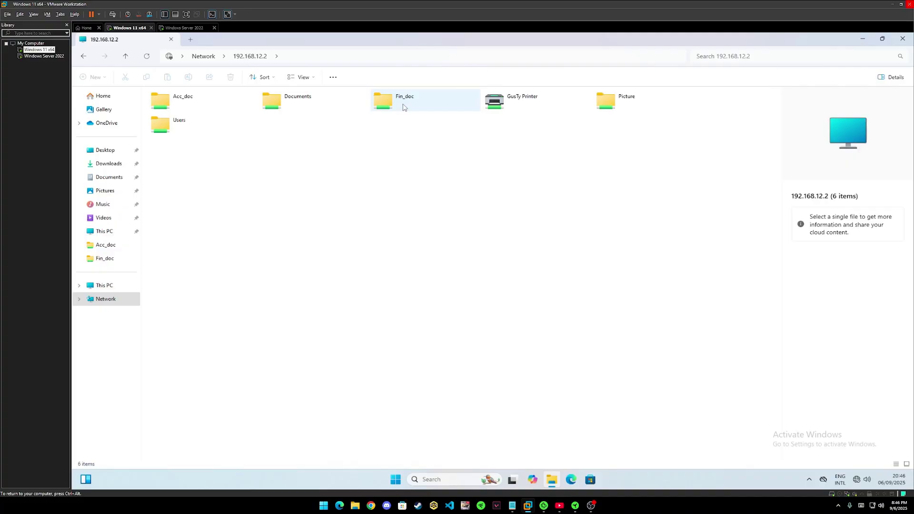
{"action": "double_click", "coordinate": [403, 107]}
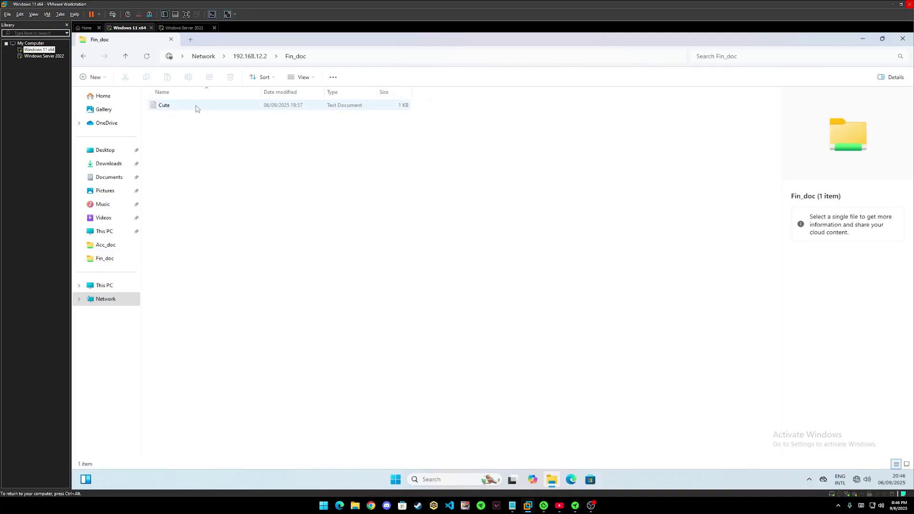
{"action": "left_click", "coordinate": [179, 28]}
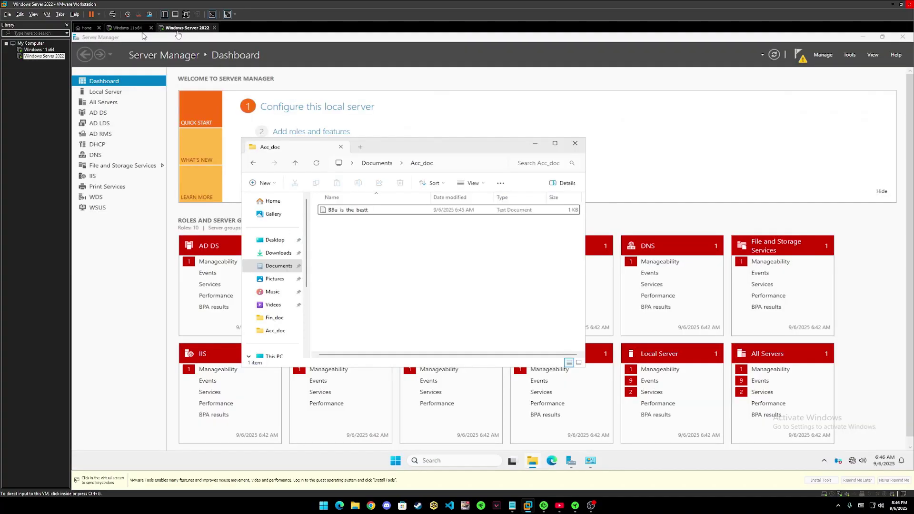
{"action": "left_click", "coordinate": [362, 173]}
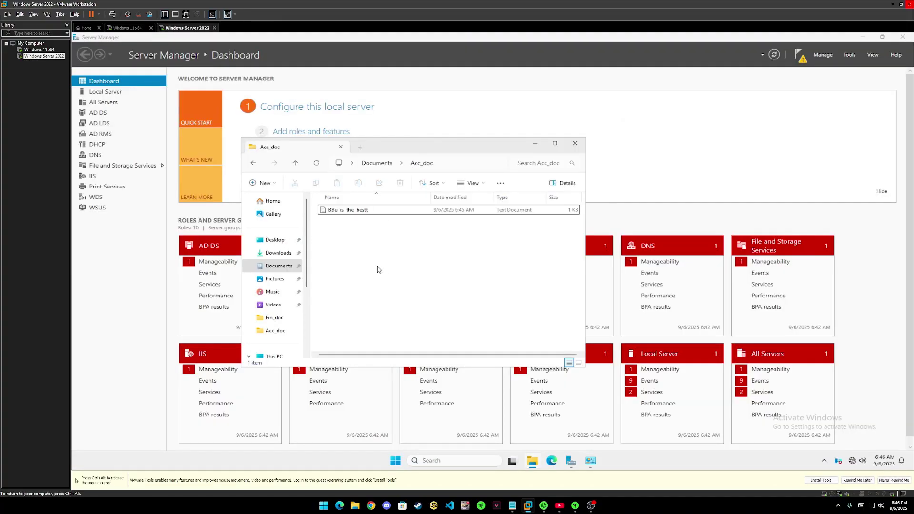
{"action": "left_click", "coordinate": [377, 162]}
{"action": "double_click", "coordinate": [355, 221]}
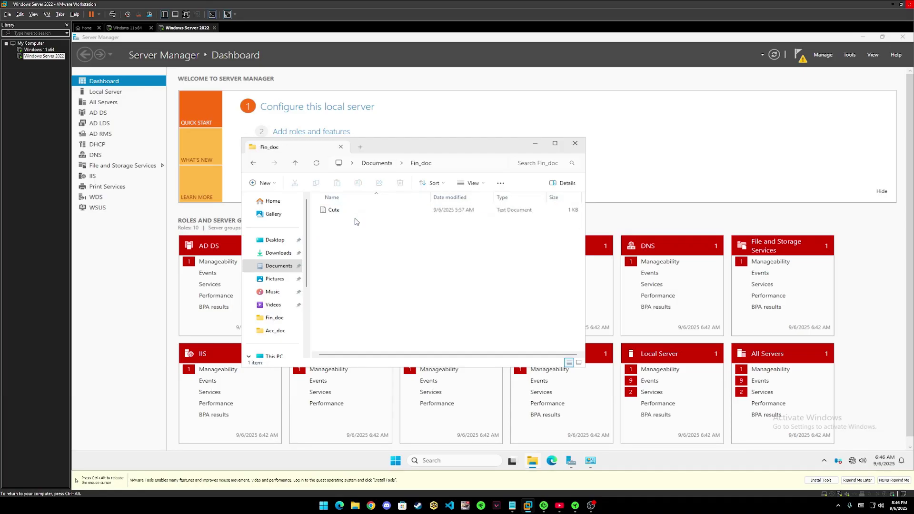
{"action": "double_click", "coordinate": [361, 210]}
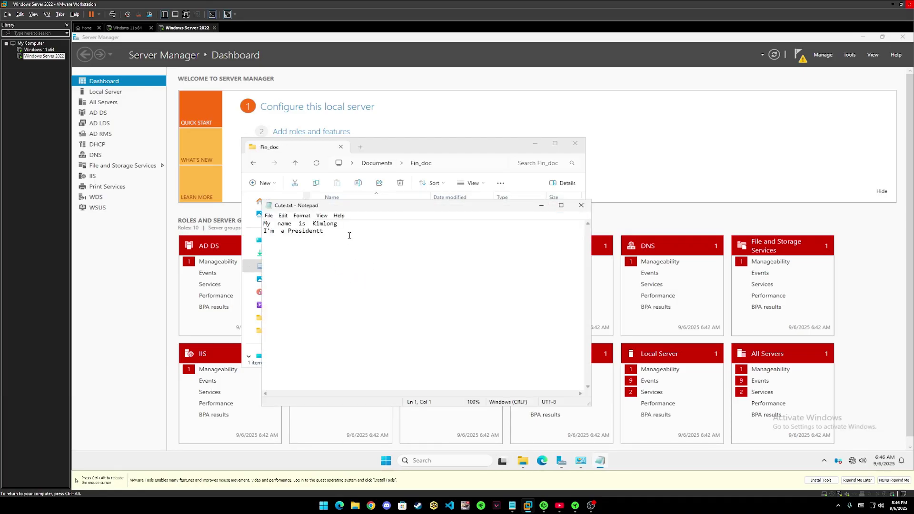
Step: Select the text of the server's Cute note to inspect it
{"action": "left_click_drag", "start_coordinate": [349, 235], "coordinate": [264, 223]}
{"action": "left_click", "coordinate": [330, 234]}
{"action": "left_click_drag", "start_coordinate": [330, 234], "coordinate": [259, 223]}
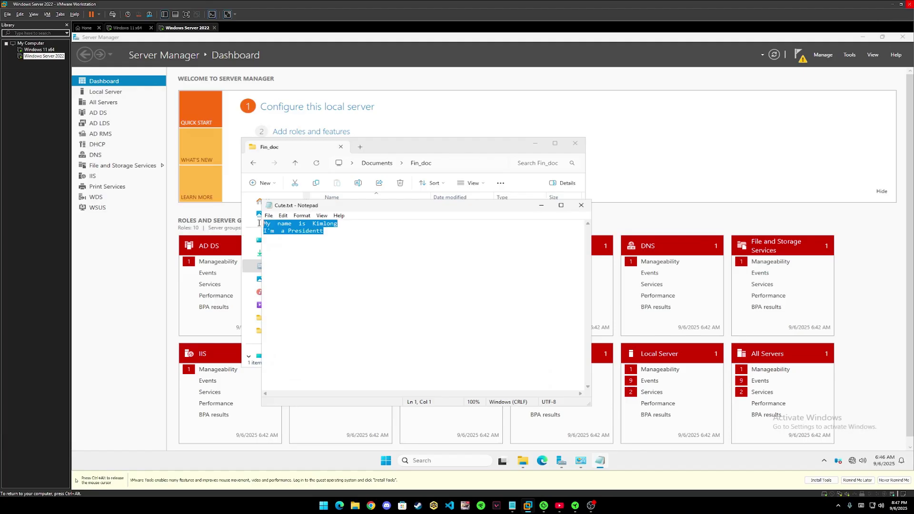
{"action": "left_click", "coordinate": [259, 223]}
{"action": "key", "text": "ctrl+a"}
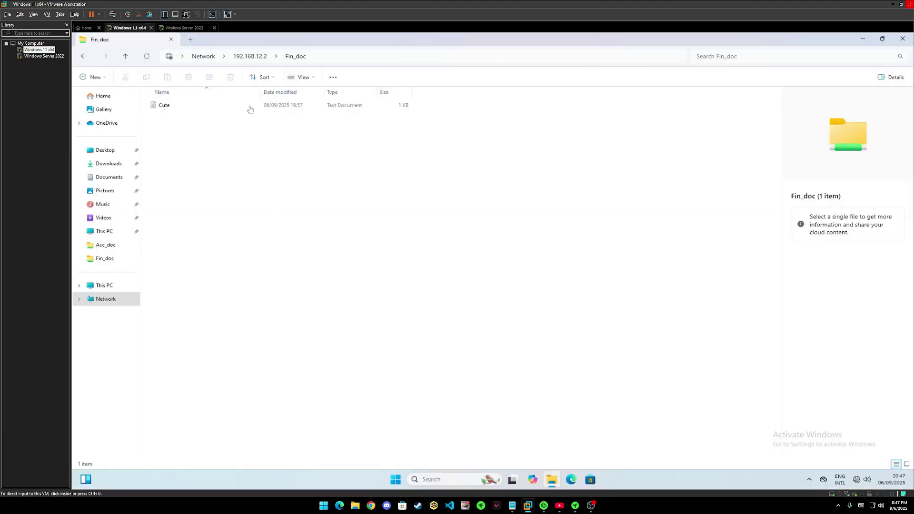
Step: Open the shared Cute file on the client and compare its text
{"action": "left_click", "coordinate": [250, 110]}
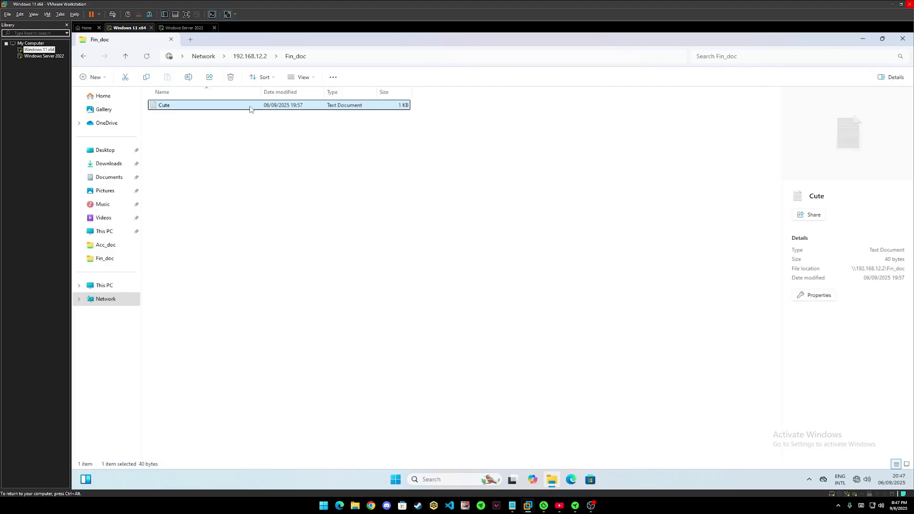
{"action": "double_click", "coordinate": [250, 105]}
{"action": "key", "text": "ctrl+a"}
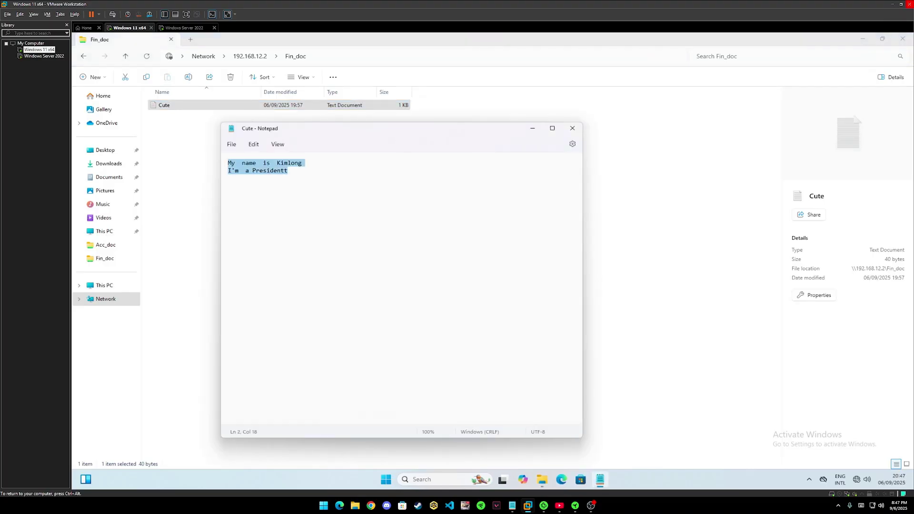
{"action": "left_click", "coordinate": [281, 176]}
{"action": "key", "text": "ctrl+a"}
{"action": "left_click", "coordinate": [269, 177]}
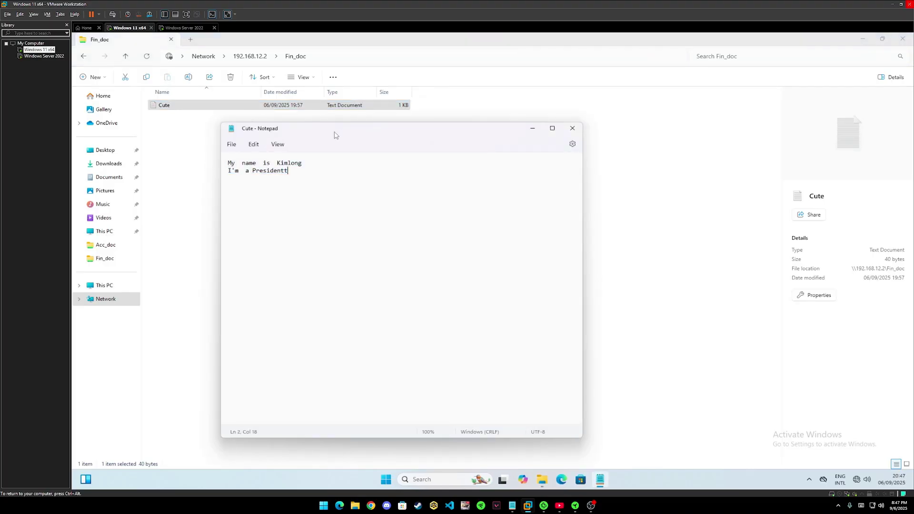
{"action": "left_click_drag", "start_coordinate": [336, 135], "coordinate": [304, 140]}
{"action": "left_click", "coordinate": [186, 28]}
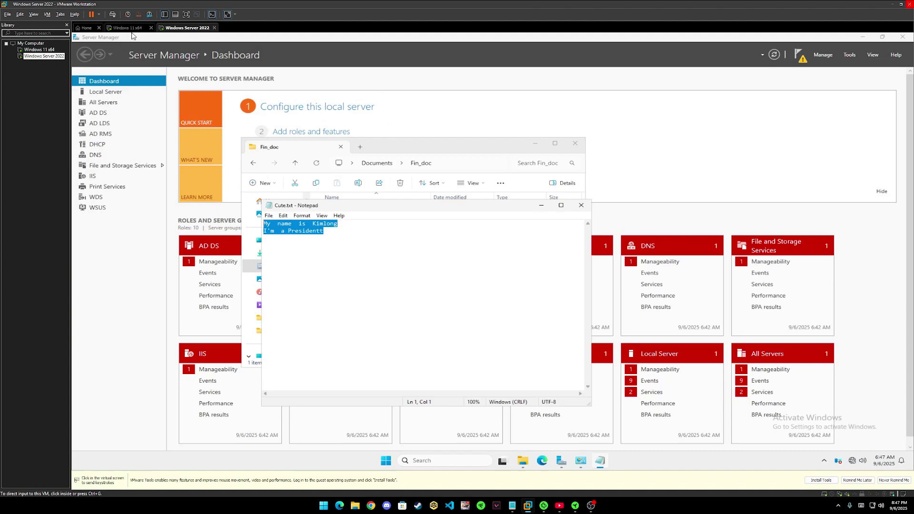
Step: Close both Cute notes and permanently delete Cute from the shared Fin_doc
{"action": "left_click", "coordinate": [581, 205]}
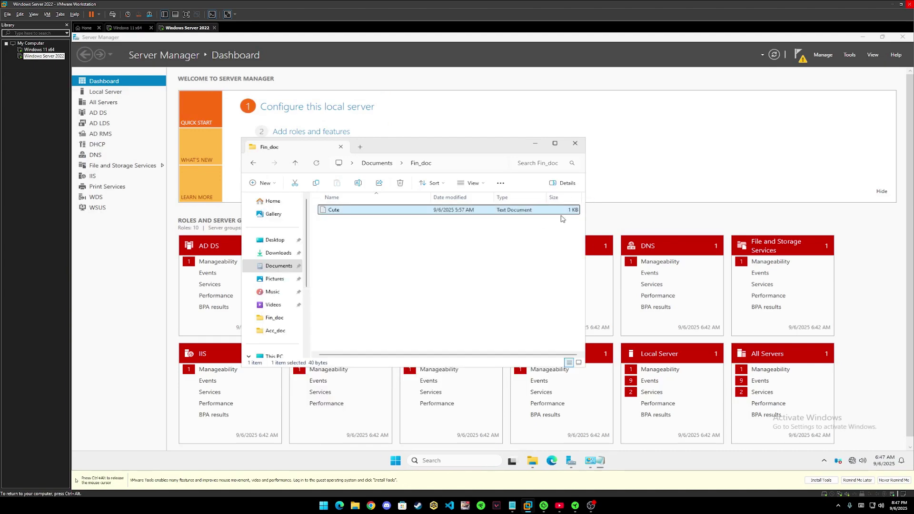
{"action": "left_click", "coordinate": [126, 28]}
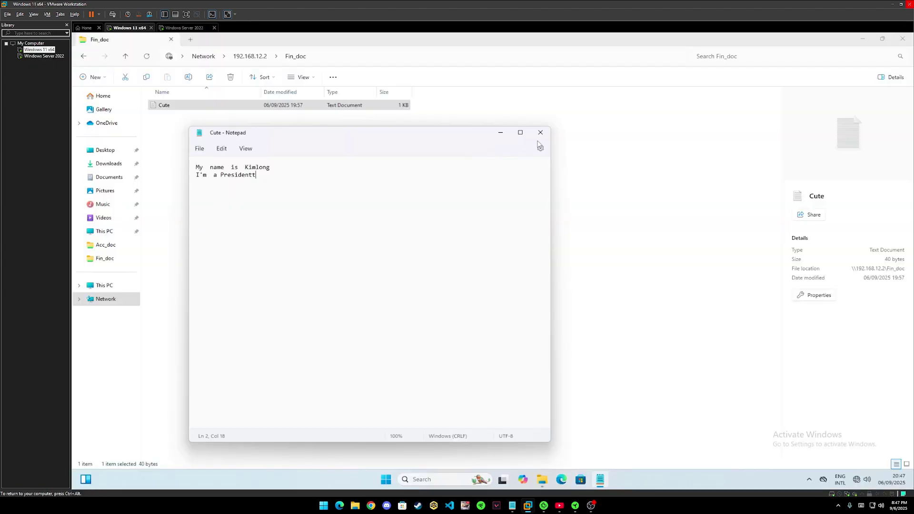
{"action": "left_click", "coordinate": [540, 132]}
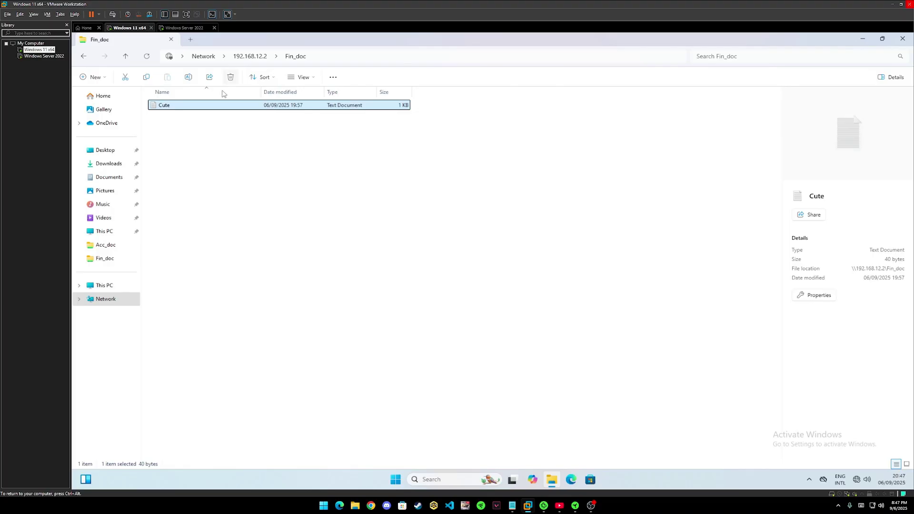
{"action": "left_click", "coordinate": [231, 77]}
{"action": "left_click", "coordinate": [528, 278]}
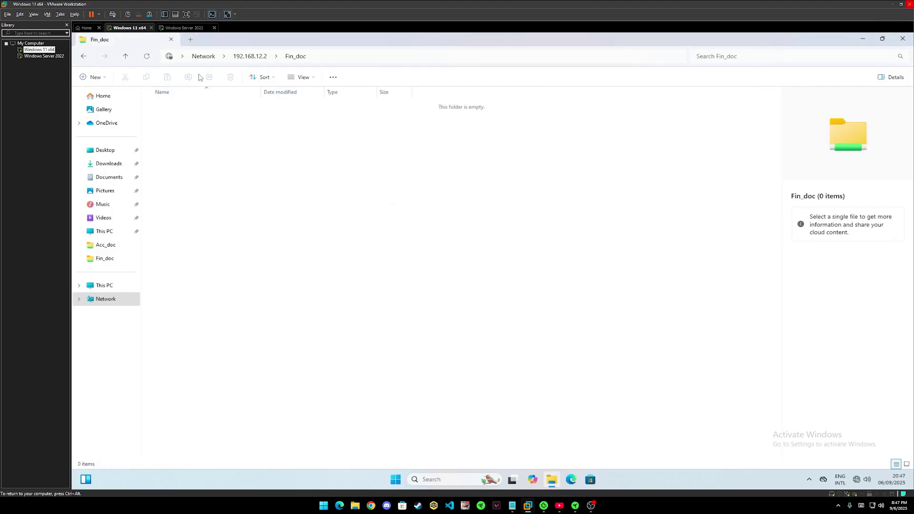
Step: Check the server's Documents folder, then return to the Windows 11 client
{"action": "left_click", "coordinate": [196, 29]}
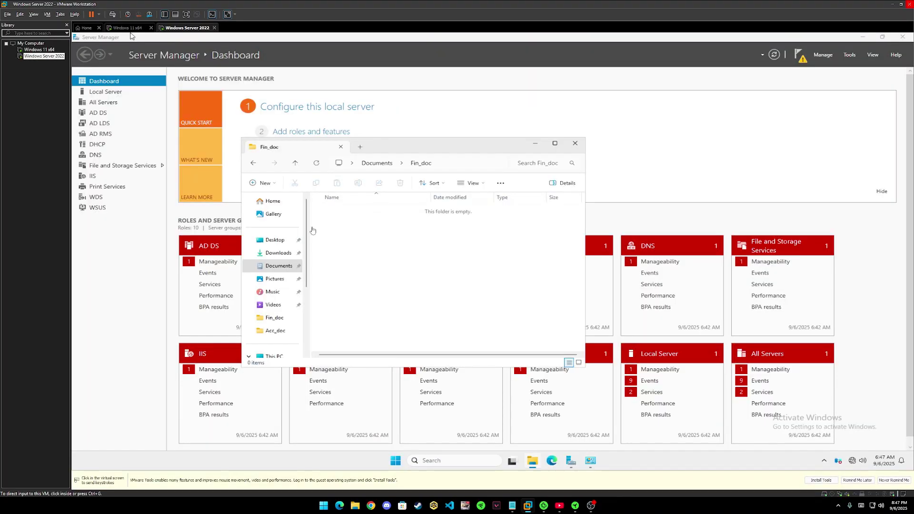
{"action": "left_click", "coordinate": [396, 243]}
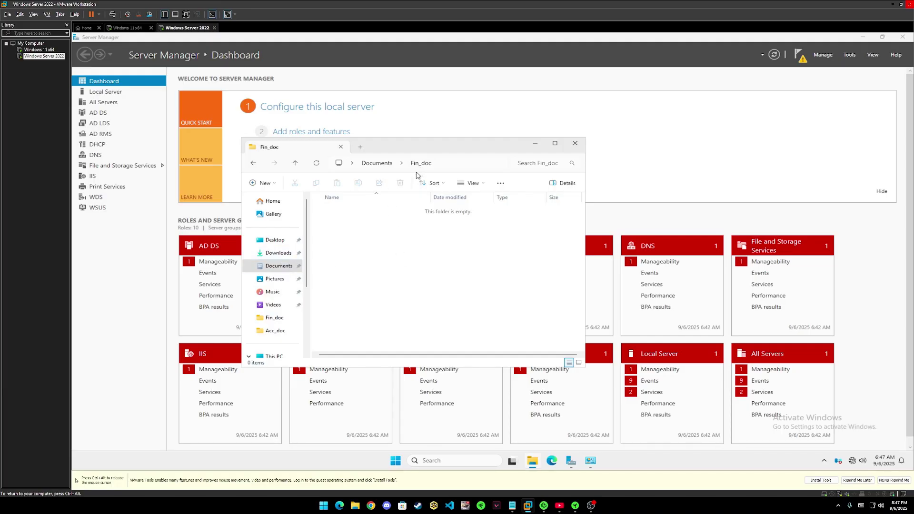
{"action": "left_click", "coordinate": [387, 166]}
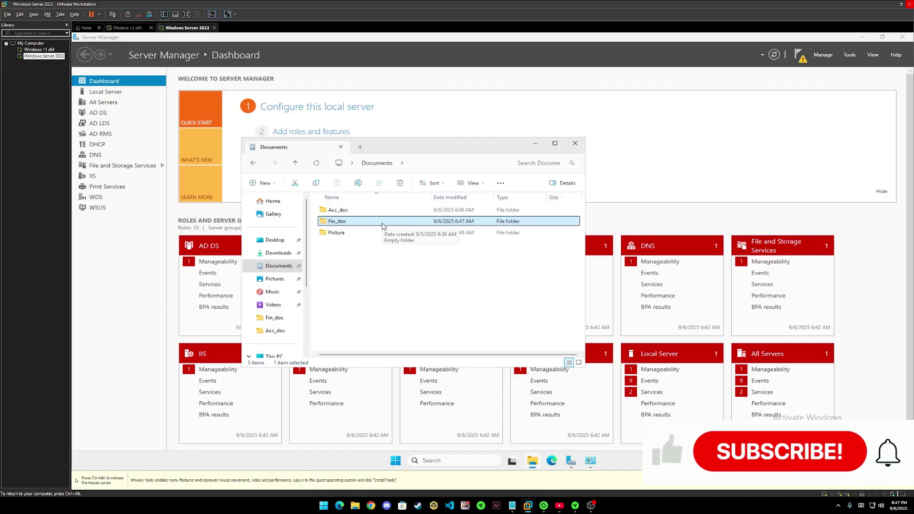
{"action": "left_click", "coordinate": [127, 28]}
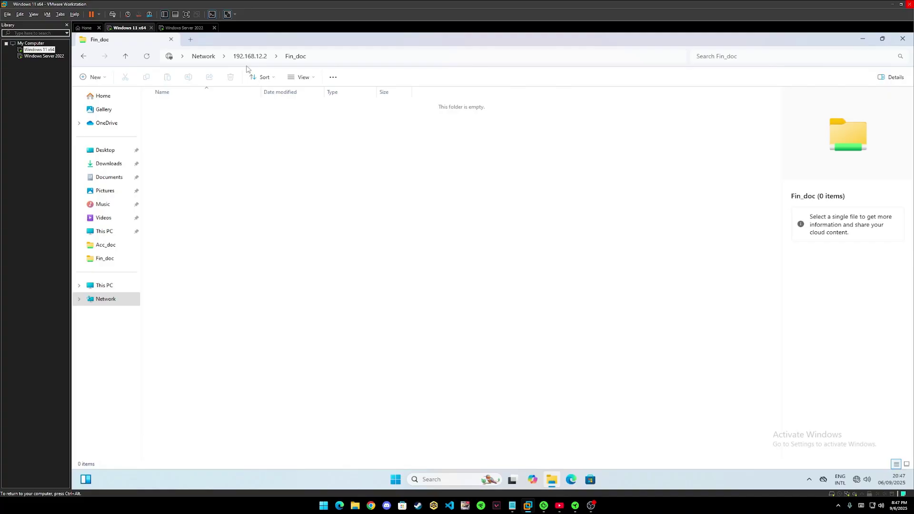
Step: Create a new text document in the shared Fin_doc named Hi bby
{"action": "right_click", "coordinate": [275, 146]}
{"action": "mouse_move", "coordinate": [307, 198]}
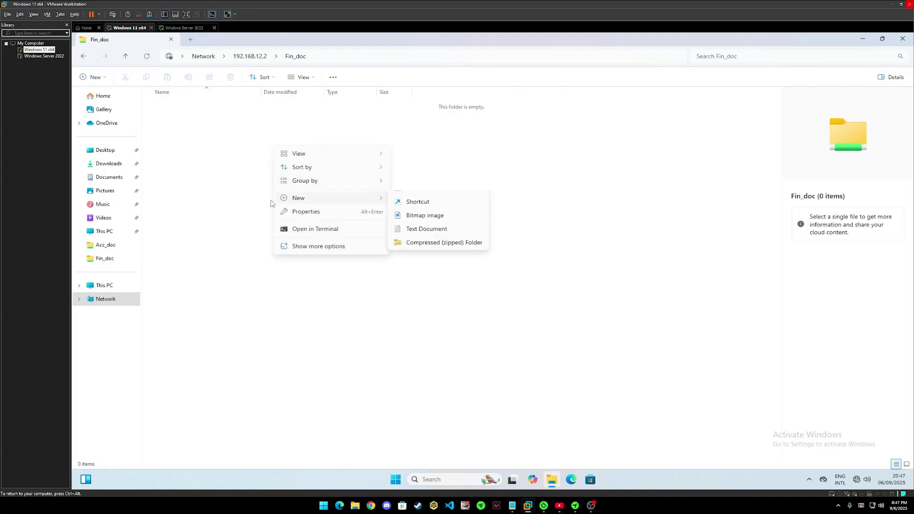
{"action": "left_click", "coordinate": [419, 240]}
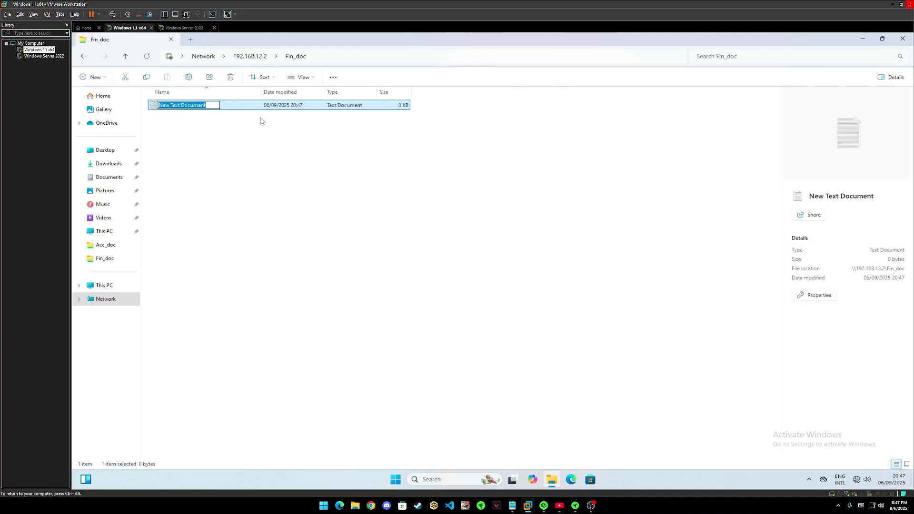
{"action": "type", "text": "Hi bayu"}
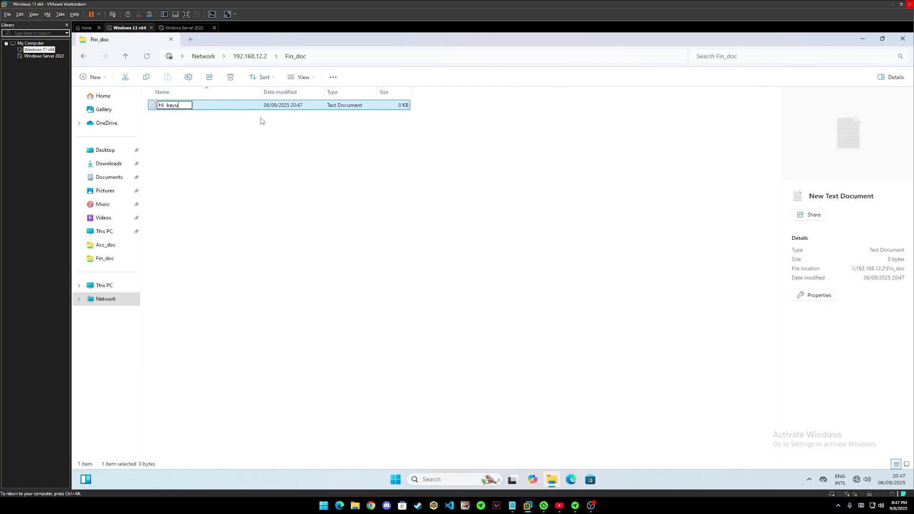
{"action": "key", "text": "Return"}
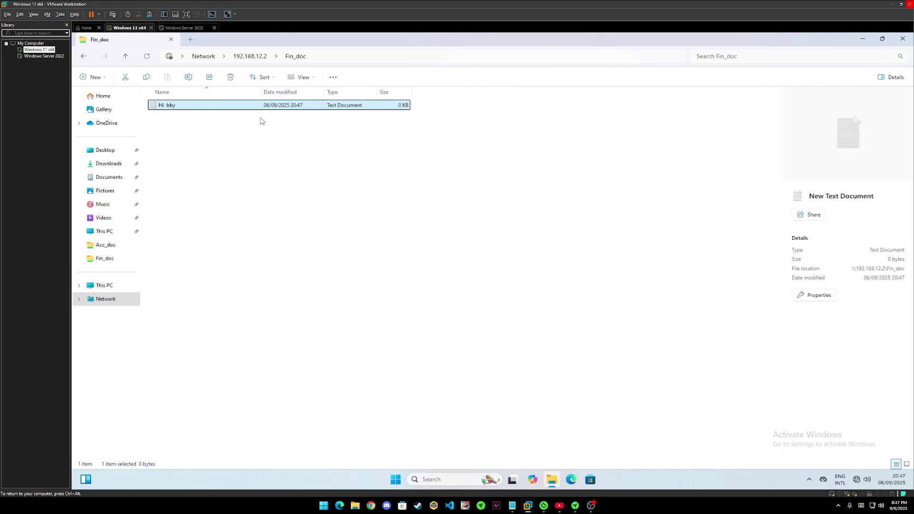
Step: Write 'i love her so much<3' into Hi bby and save it
{"action": "key", "text": "Return"}
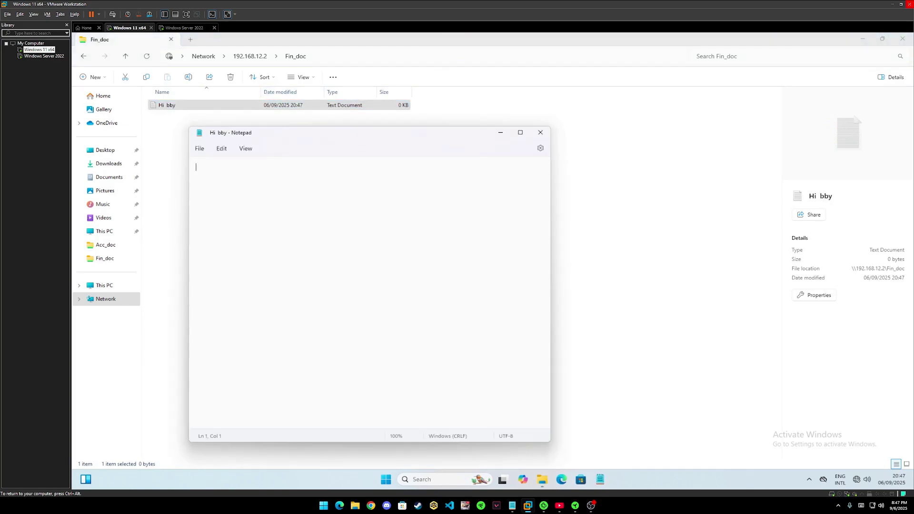
{"action": "type", "text": "i  love  her  so much<3"}
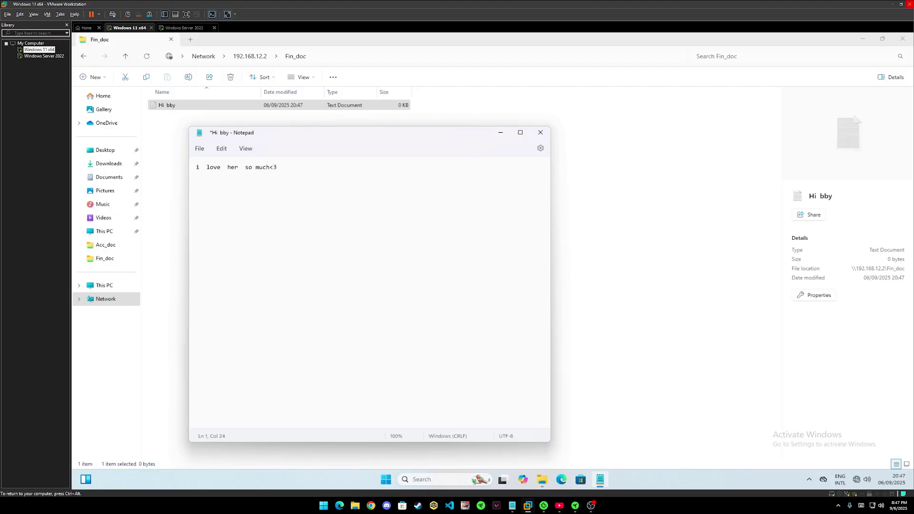
{"action": "key", "text": "ctrl+s"}
Step: Close the client's note, then open Hi bby from the server's Fin_doc folder
{"action": "left_click", "coordinate": [540, 132]}
{"action": "left_click", "coordinate": [269, 163]}
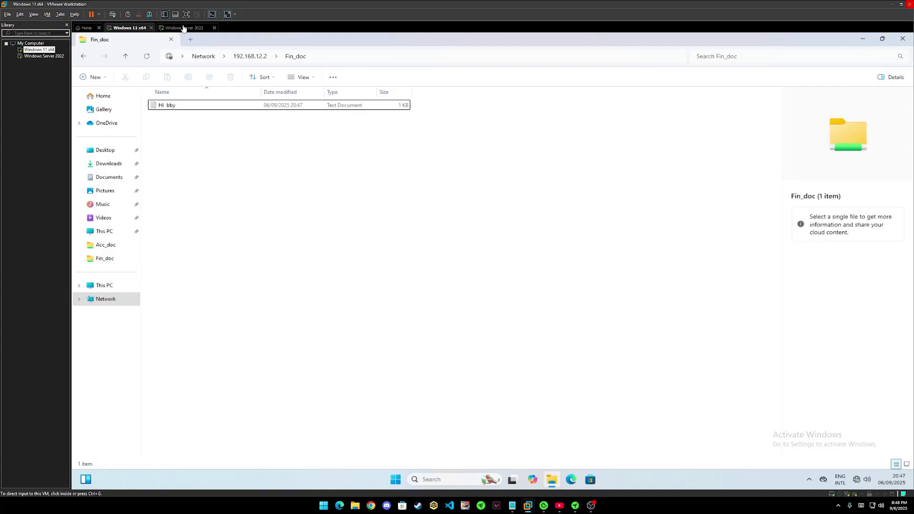
{"action": "left_click", "coordinate": [185, 28]}
{"action": "left_click", "coordinate": [352, 221]}
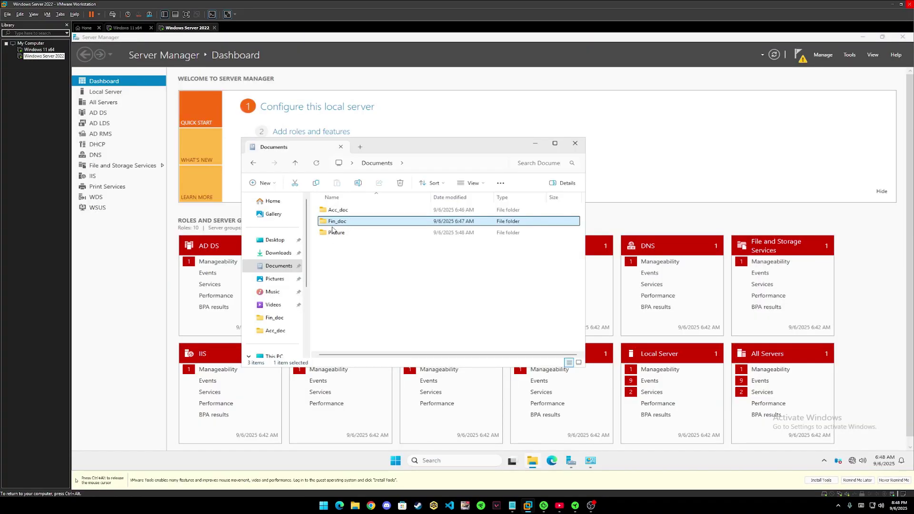
{"action": "left_click", "coordinate": [380, 222]}
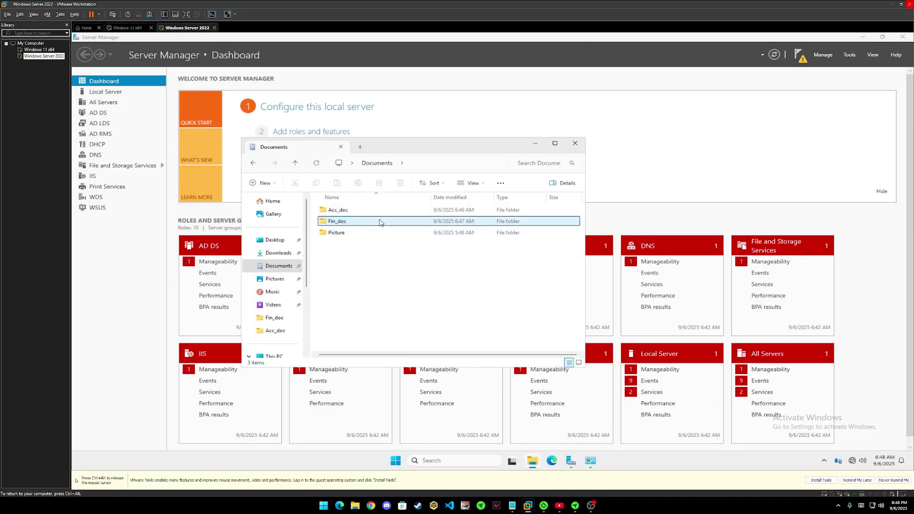
{"action": "double_click", "coordinate": [380, 222]}
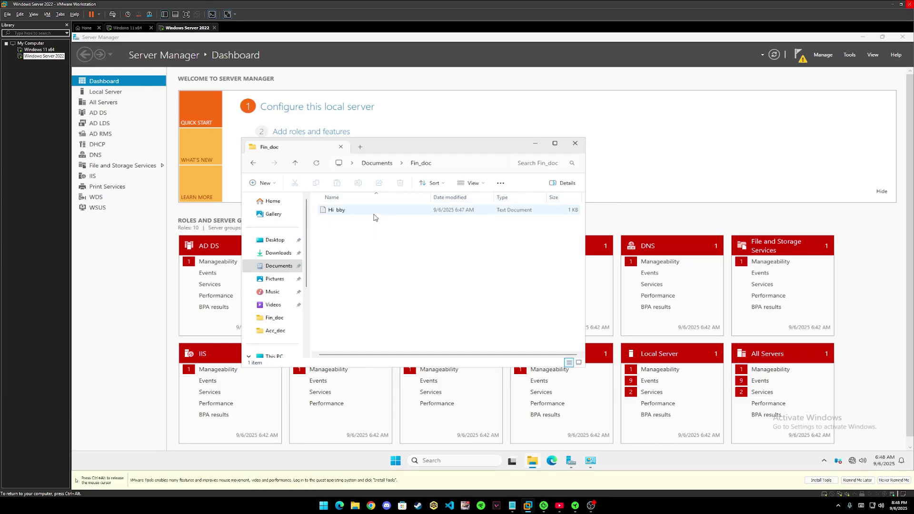
{"action": "double_click", "coordinate": [376, 213]}
Step: Inspect Hi bby's text on the server, then close the note and Fin_doc window
{"action": "left_click_drag", "start_coordinate": [345, 223], "coordinate": [251, 215]}
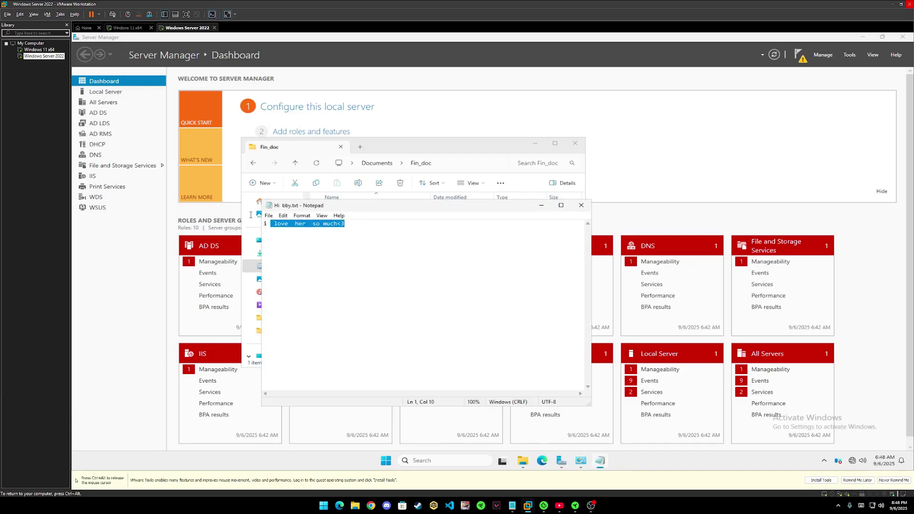
{"action": "left_click_drag", "start_coordinate": [462, 206], "coordinate": [462, 246]}
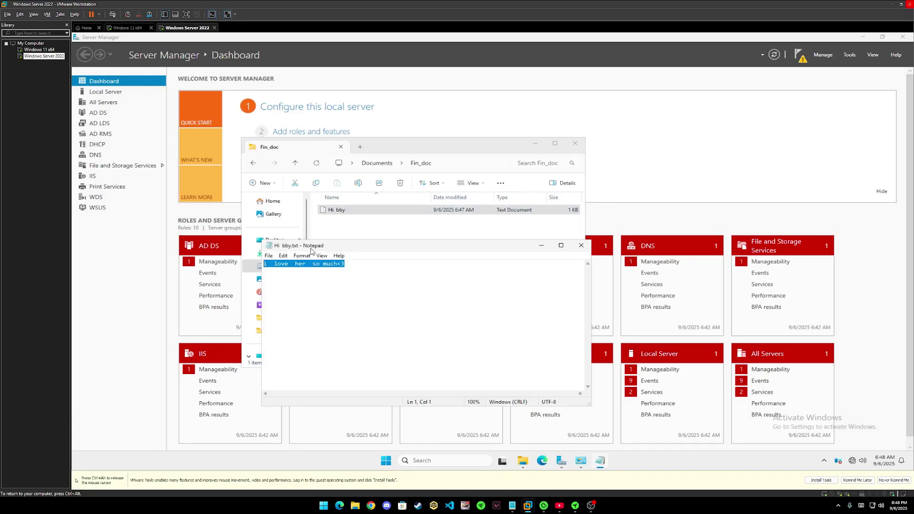
{"action": "left_click", "coordinate": [271, 271]}
{"action": "left_click_drag", "start_coordinate": [354, 264], "coordinate": [264, 263]}
{"action": "left_click_drag", "start_coordinate": [398, 245], "coordinate": [407, 236]}
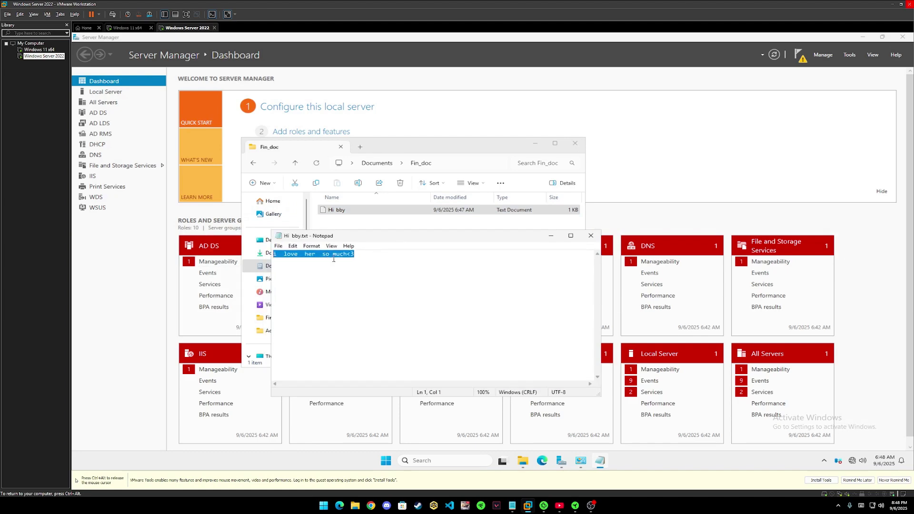
{"action": "left_click", "coordinate": [591, 235]}
{"action": "left_click", "coordinate": [575, 143]}
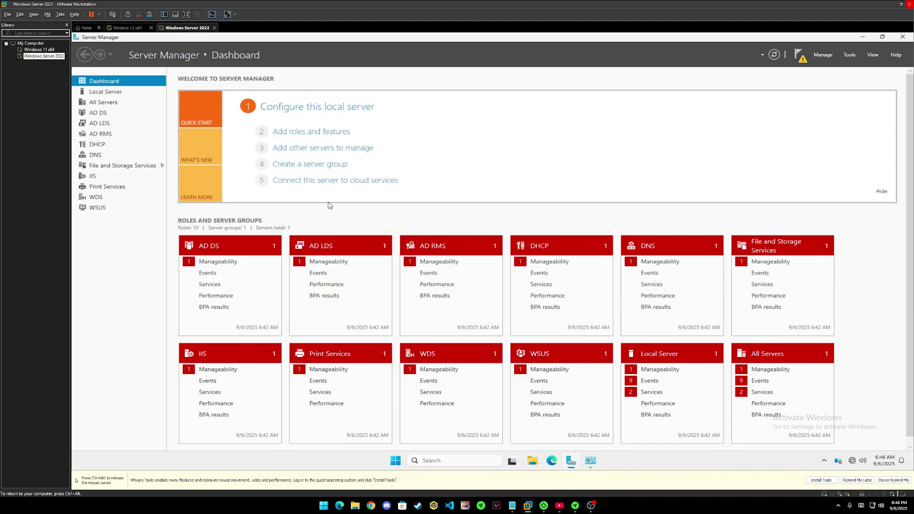
Step: Back on the client, go up to the 192.168.12.2 share list
{"action": "left_click", "coordinate": [130, 28]}
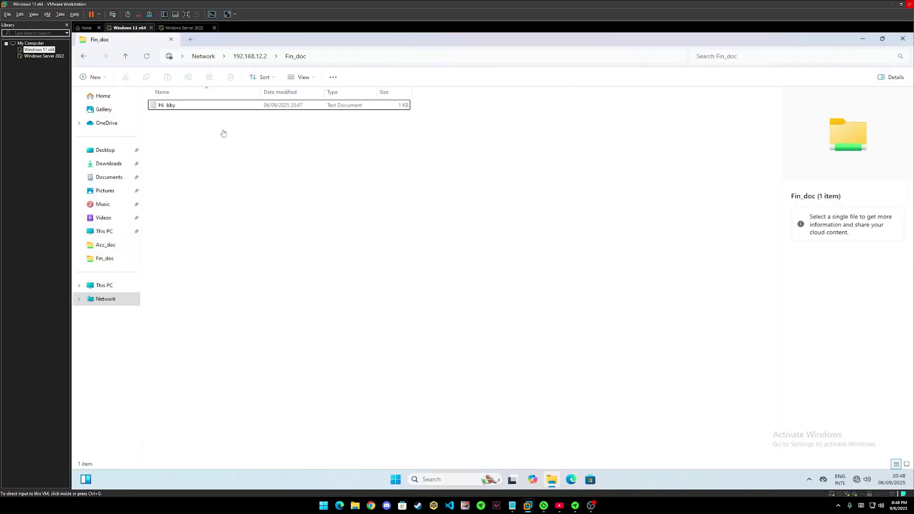
{"action": "left_click", "coordinate": [248, 57]}
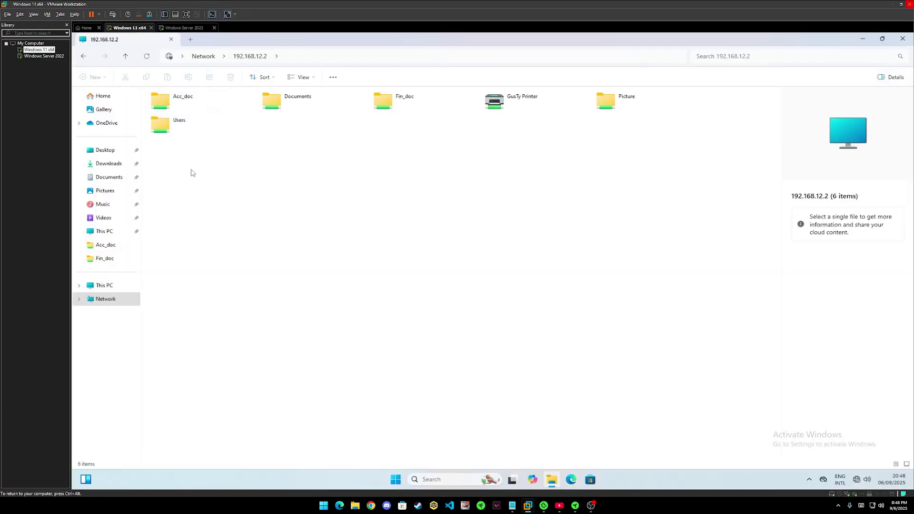
{"action": "left_click_drag", "start_coordinate": [191, 169], "coordinate": [416, 186]}
{"action": "left_click_drag", "start_coordinate": [177, 170], "coordinate": [413, 184]}
Step: Connect the Windows 11 client to the GusTy Printer share on 192.168.12.2
{"action": "left_click_drag", "start_coordinate": [181, 185], "coordinate": [428, 107]}
{"action": "left_click", "coordinate": [476, 235]}
{"action": "right_click", "coordinate": [521, 103]}
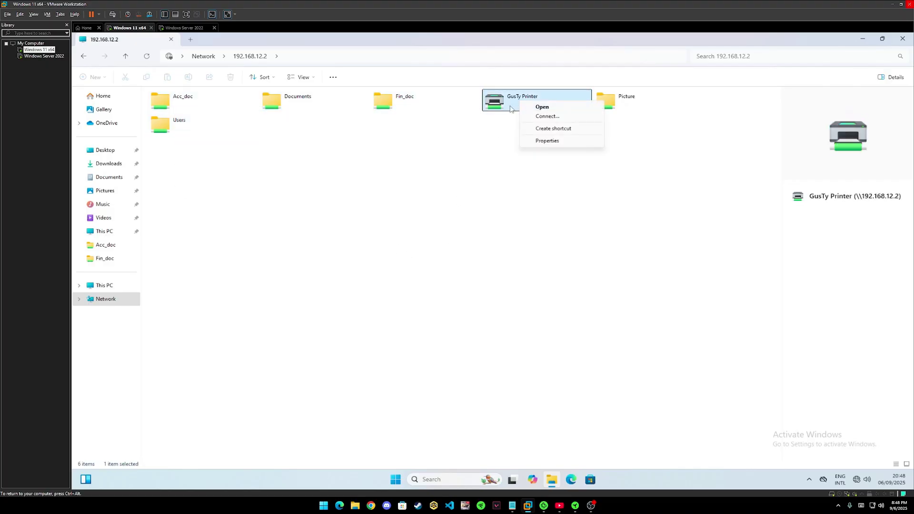
{"action": "left_click", "coordinate": [559, 118]}
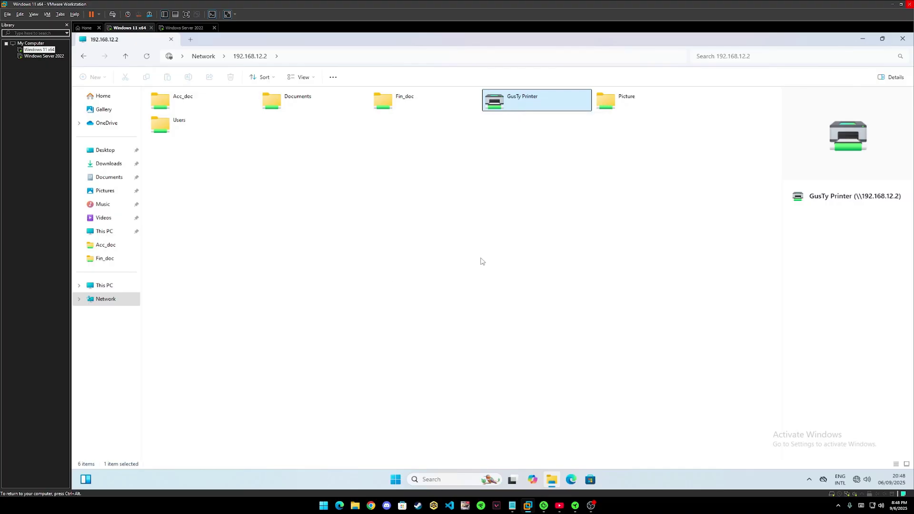
Step: Switch to the Windows Server 2022 machine and close its open Control Panel window
{"action": "left_click", "coordinate": [185, 27]}
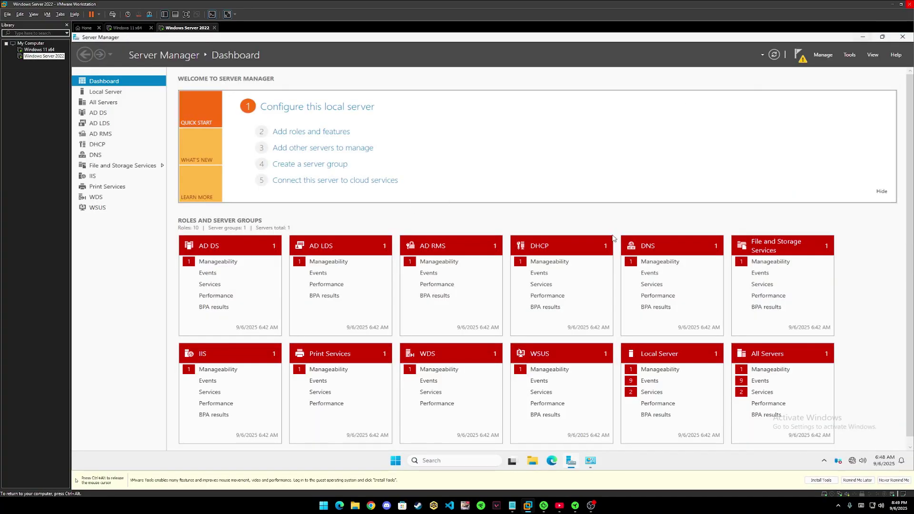
{"action": "left_click", "coordinate": [582, 246]}
{"action": "left_click", "coordinate": [590, 461]}
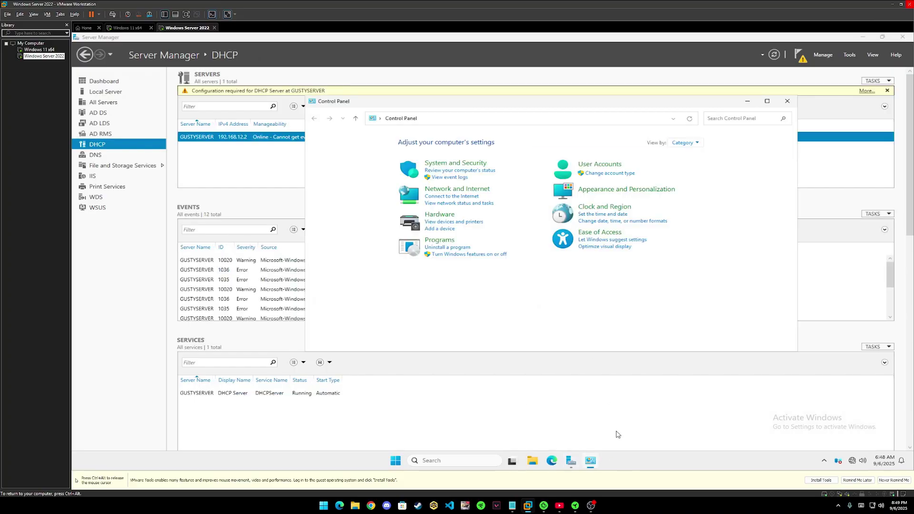
{"action": "left_click", "coordinate": [787, 100]}
Step: Search 'control pan' to reopen Control Panel, then go through devices and printers to Printers & scanners
{"action": "key", "text": "super"}
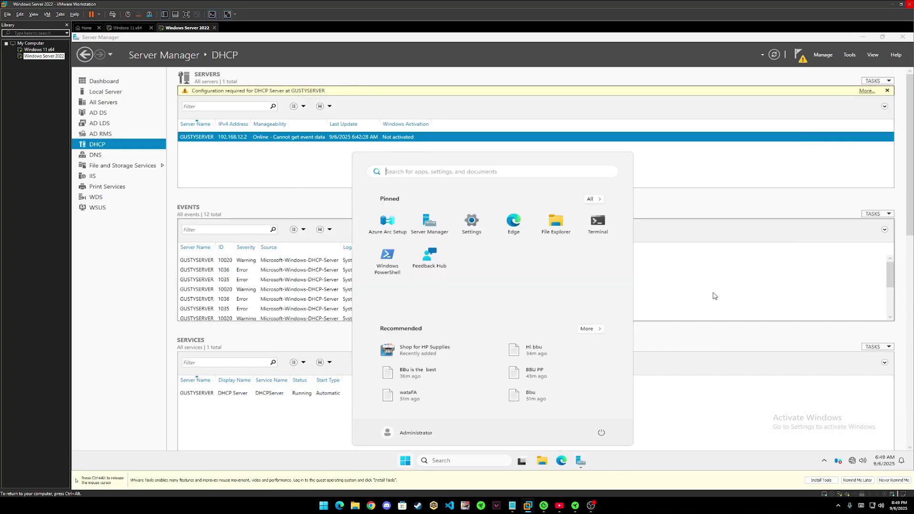
{"action": "type", "text": "control"}
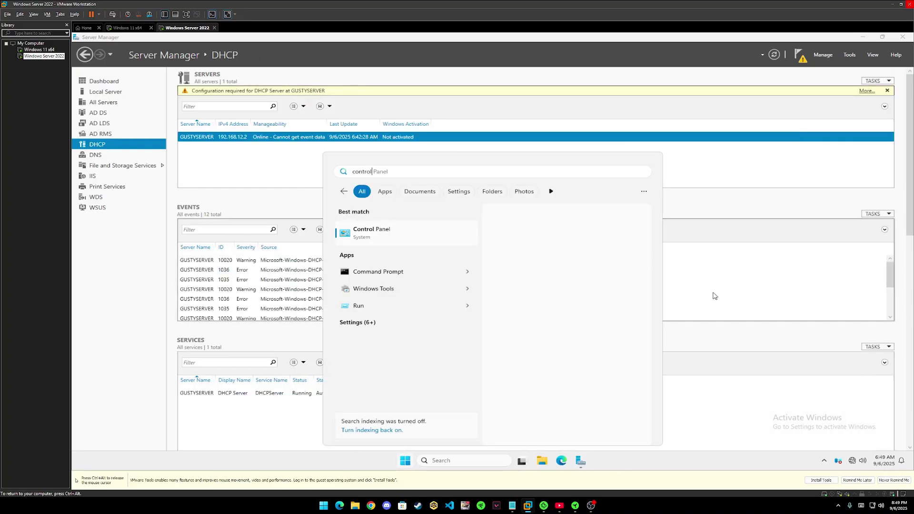
{"action": "type", "text": "  panel"}
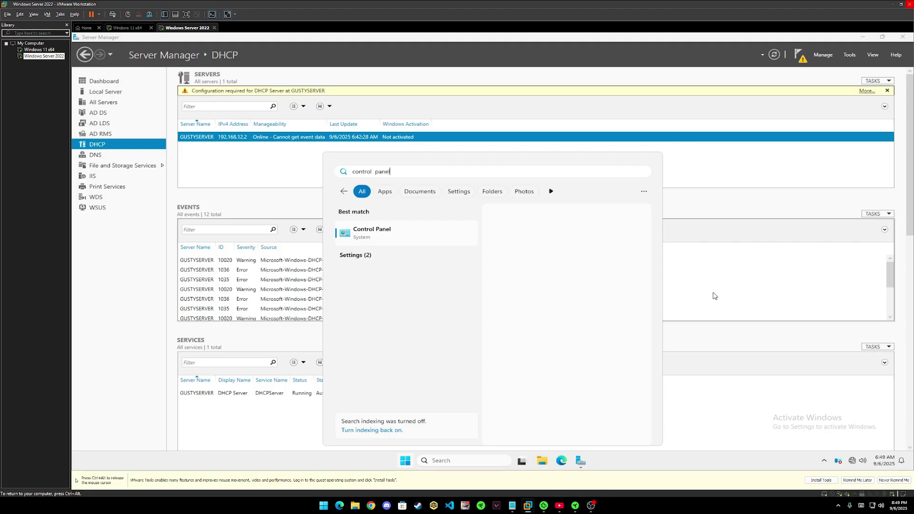
{"action": "left_click", "coordinate": [714, 296]}
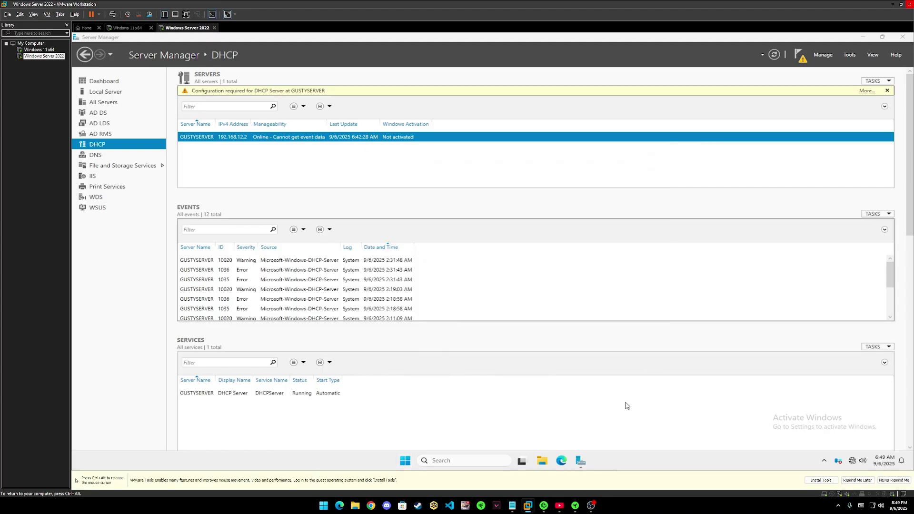
{"action": "left_click", "coordinate": [862, 38]}
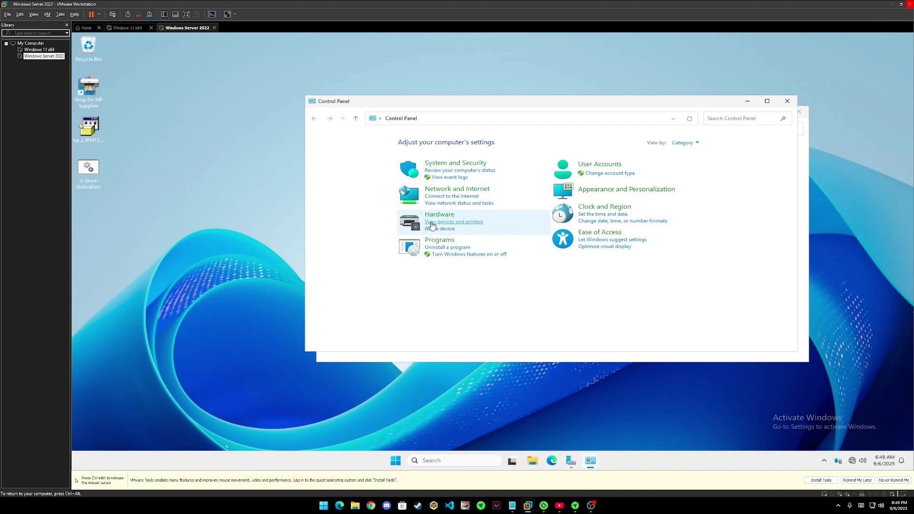
{"action": "left_click", "coordinate": [470, 221]}
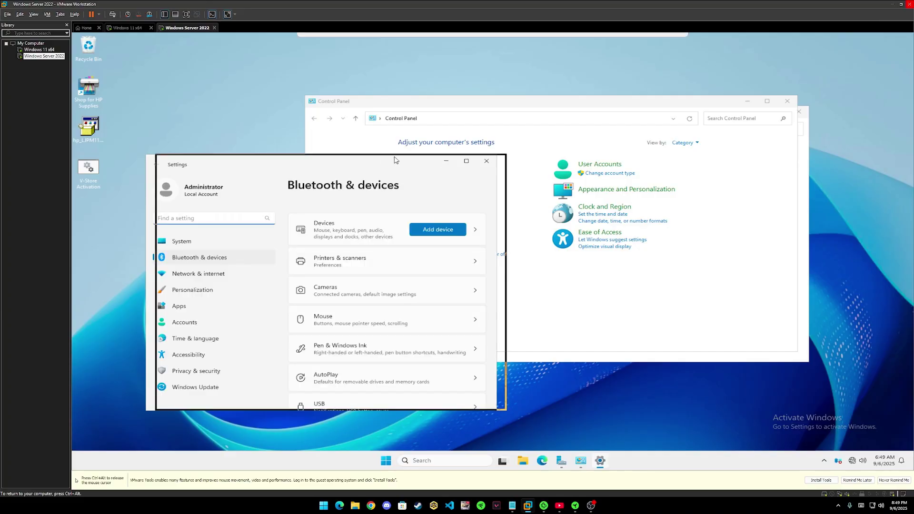
{"action": "left_click", "coordinate": [342, 262]}
Step: Maximize Settings and open GusTyprinter's print queue, nudging the queue window slightly
{"action": "left_click", "coordinate": [482, 163]}
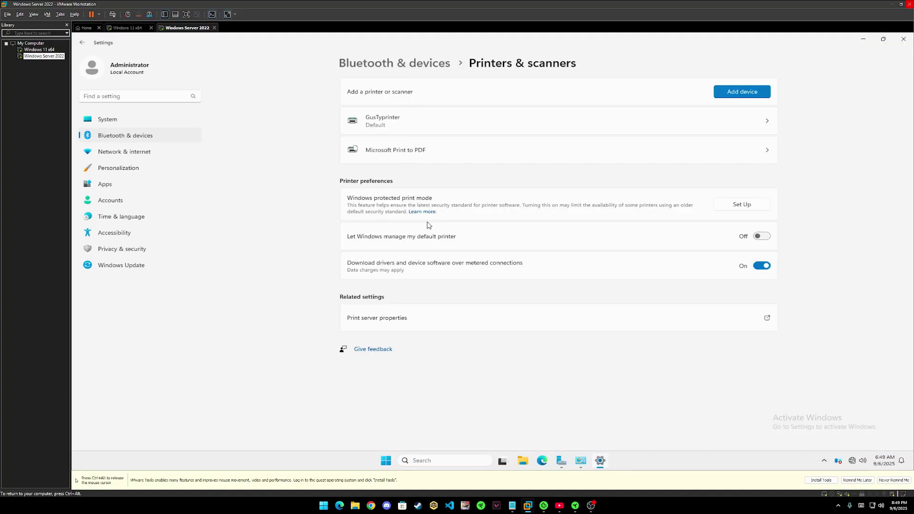
{"action": "left_click", "coordinate": [371, 125]}
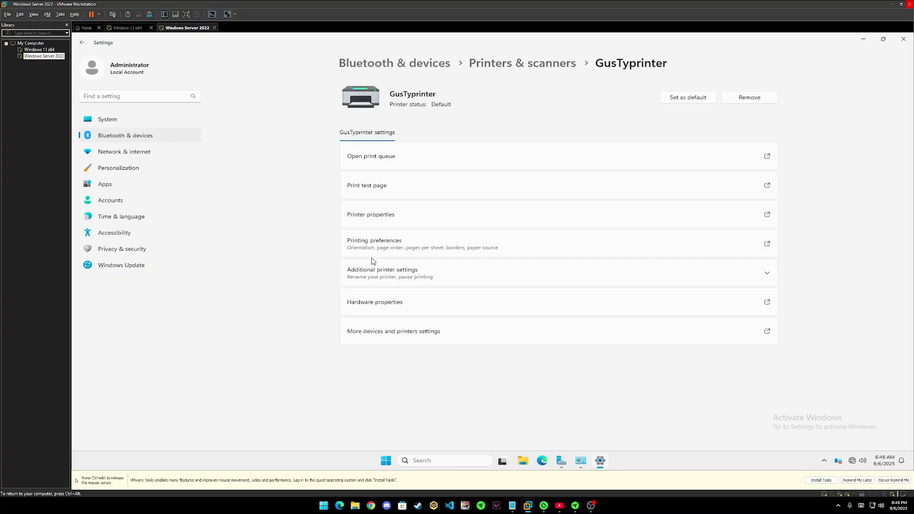
{"action": "left_click", "coordinate": [374, 168]}
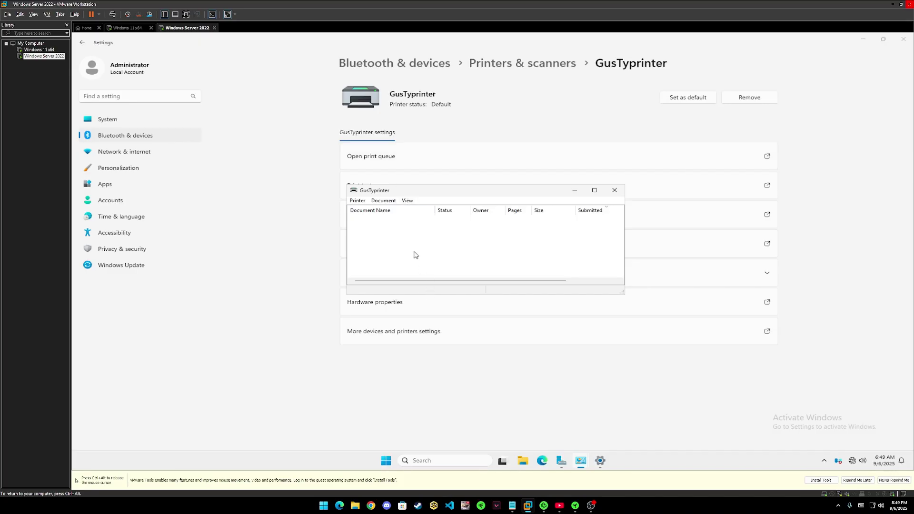
{"action": "left_click_drag", "start_coordinate": [457, 193], "coordinate": [467, 187]}
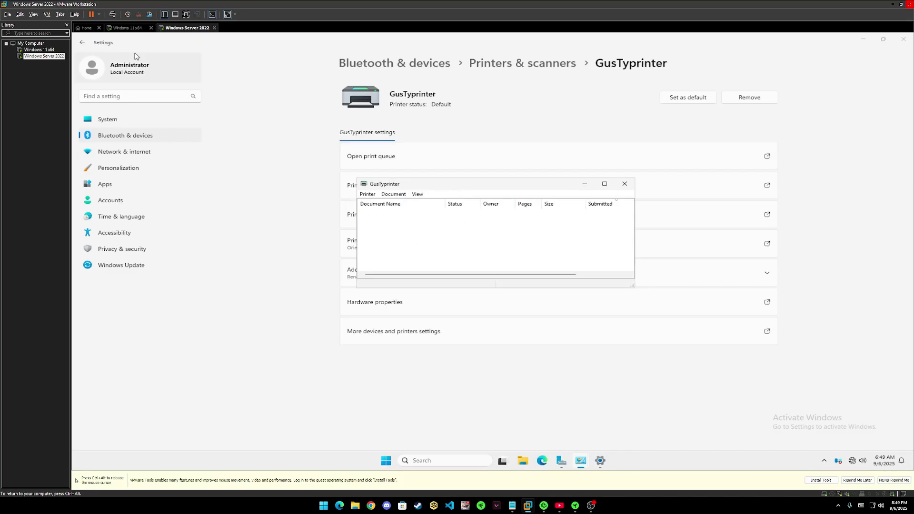
Step: On the Windows 11 client, open the server's shared Picture folder
{"action": "left_click", "coordinate": [126, 27]}
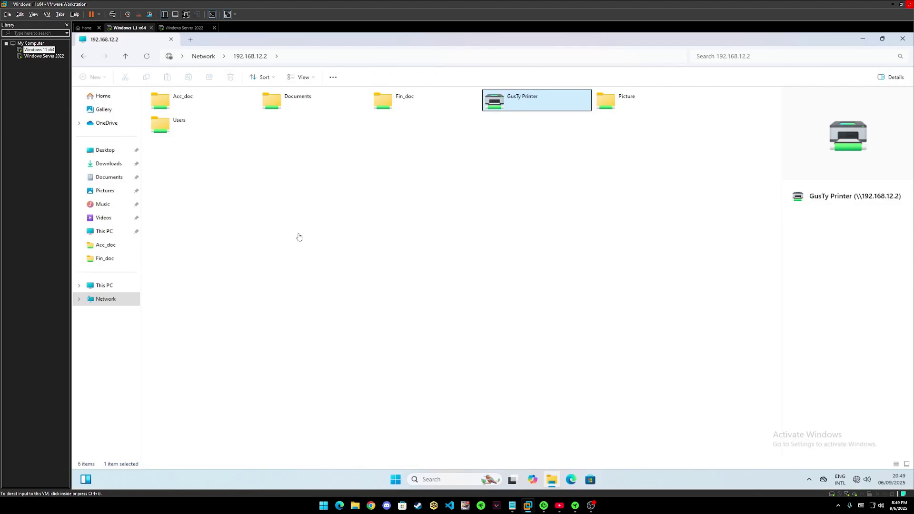
{"action": "left_click", "coordinate": [642, 108]}
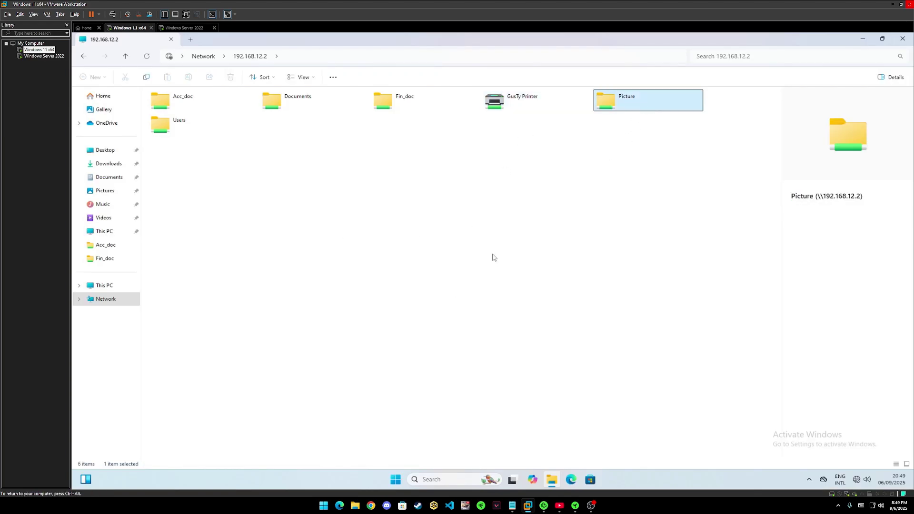
{"action": "double_click", "coordinate": [650, 101]}
Step: Show the full action list for photo_2025-09-01_09-36-03
{"action": "left_click", "coordinate": [193, 117]}
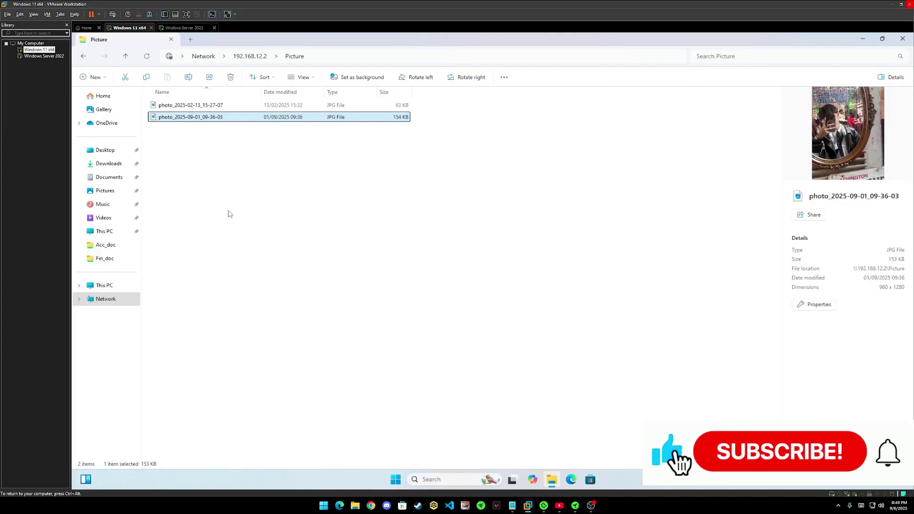
{"action": "right_click", "coordinate": [210, 123]}
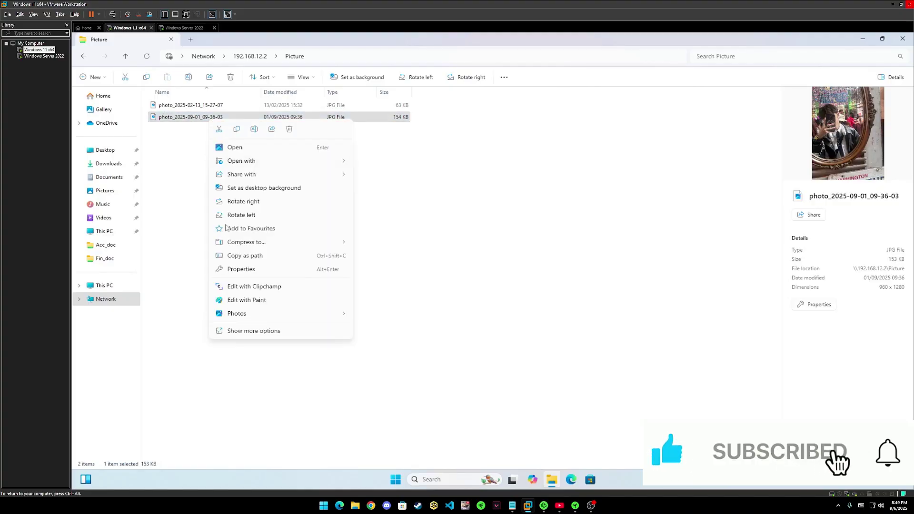
{"action": "left_click", "coordinate": [238, 332]}
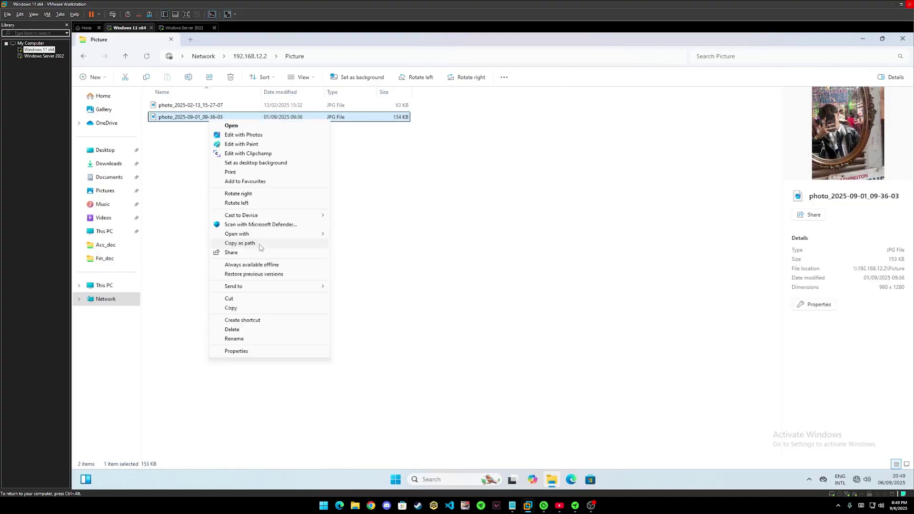
Step: Start printing the photo with the shared \\192.168.12.2 GusTy printer selected
{"action": "left_click", "coordinate": [231, 172]}
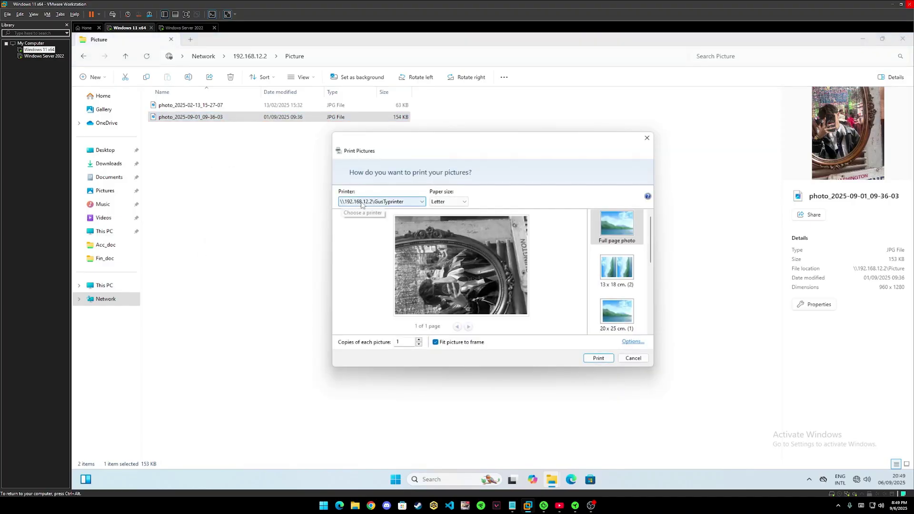
{"action": "left_click", "coordinate": [363, 202]}
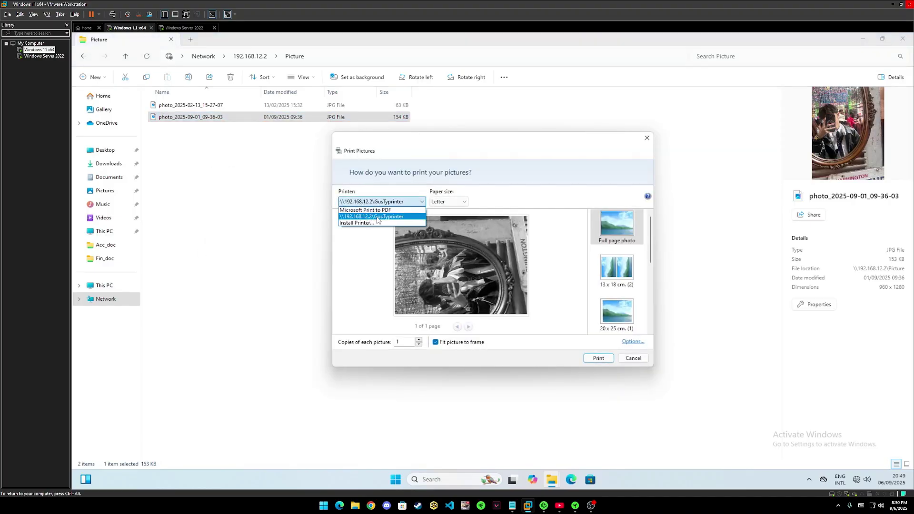
{"action": "left_click", "coordinate": [366, 217]}
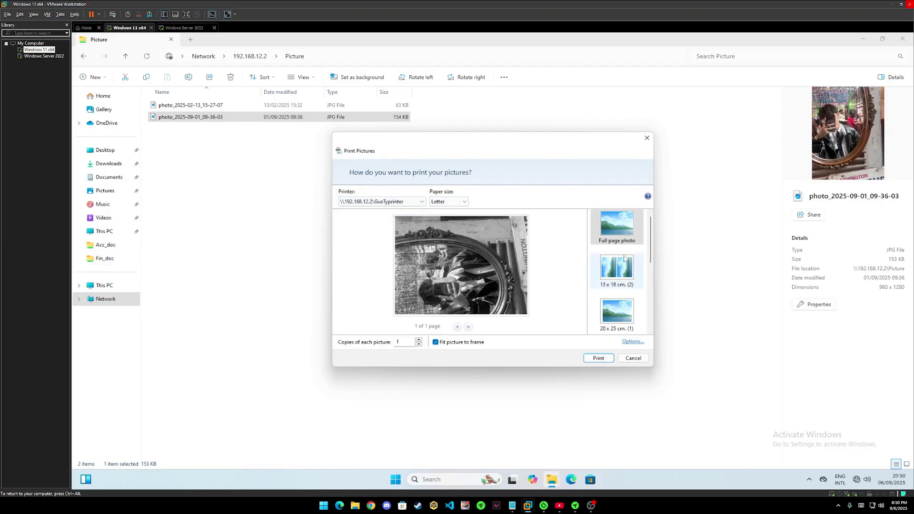
Step: Choose the Full page photo layout on A4 paper and send the print
{"action": "left_click", "coordinate": [617, 226]}
{"action": "left_click", "coordinate": [457, 201]}
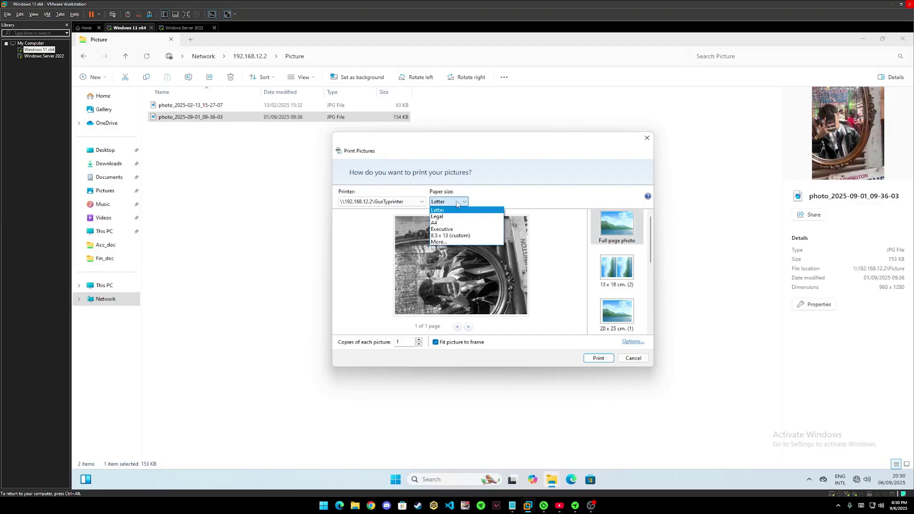
{"action": "left_click", "coordinate": [437, 216]}
{"action": "left_click", "coordinate": [449, 202]}
{"action": "left_click", "coordinate": [445, 223]}
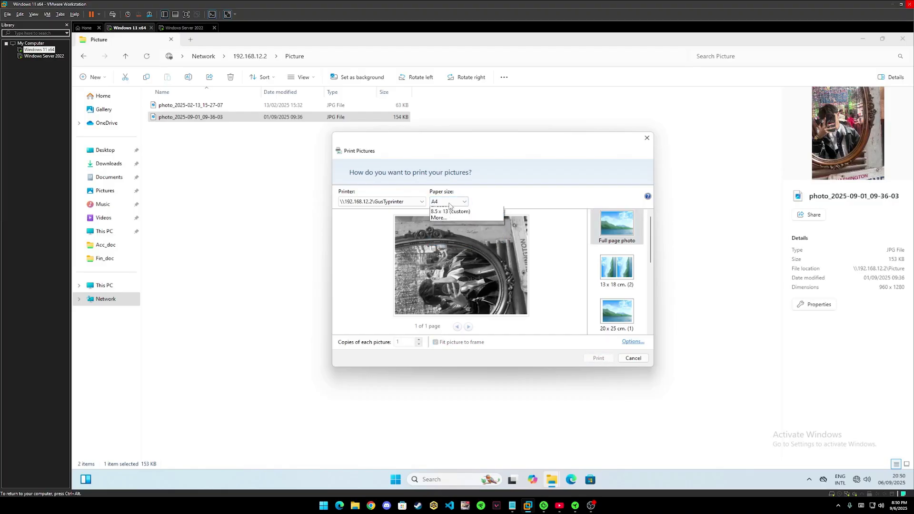
{"action": "left_click", "coordinate": [449, 201]}
{"action": "left_click", "coordinate": [437, 223]}
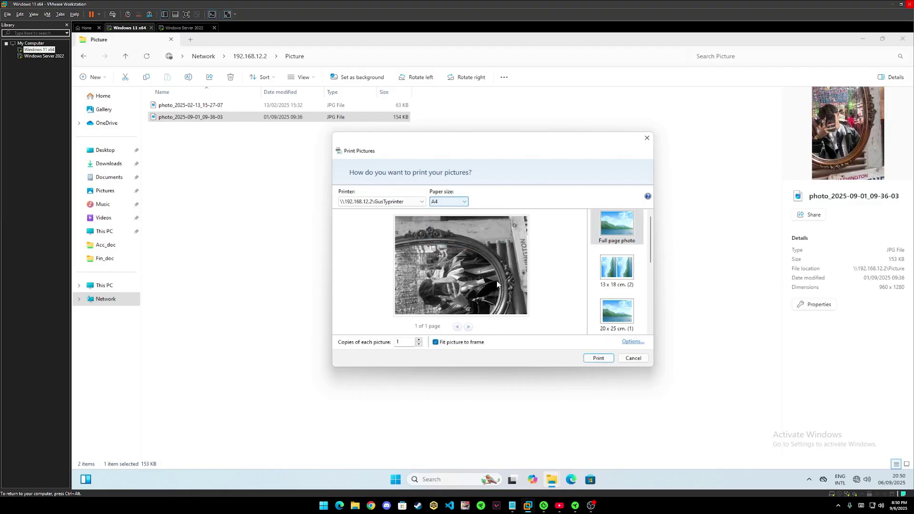
{"action": "left_click", "coordinate": [599, 359]}
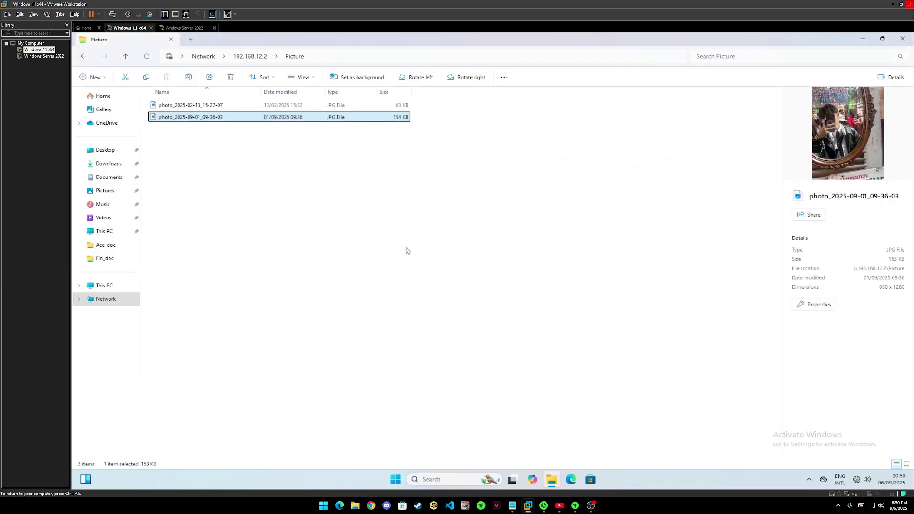
Step: Check the server's GusTyprinter queue for the printing Full page photo job (1 page, 2.00 MB)
{"action": "left_click", "coordinate": [406, 251]}
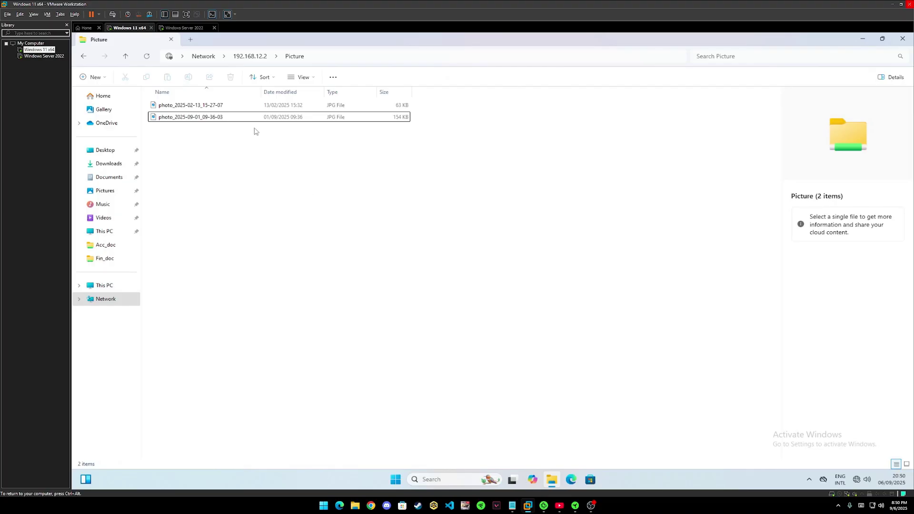
{"action": "left_click", "coordinate": [184, 28]}
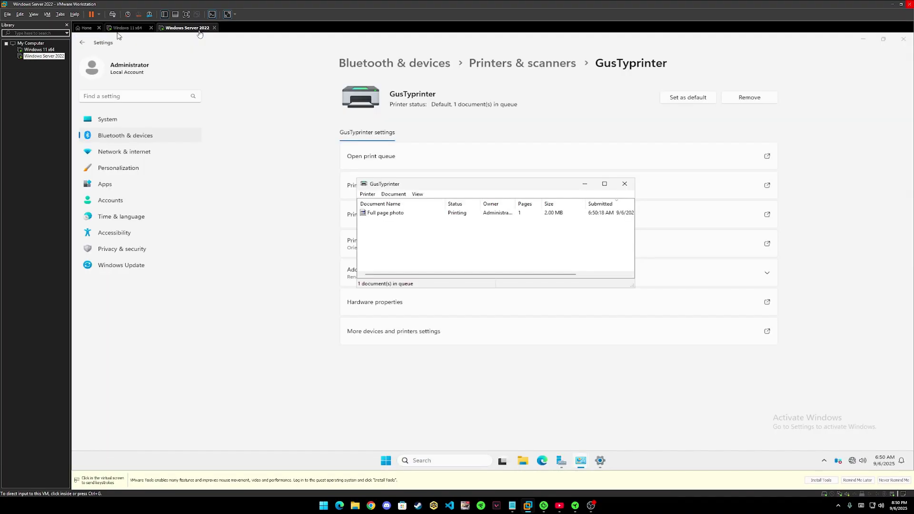
{"action": "left_click", "coordinate": [453, 190]}
{"action": "left_click", "coordinate": [382, 215]}
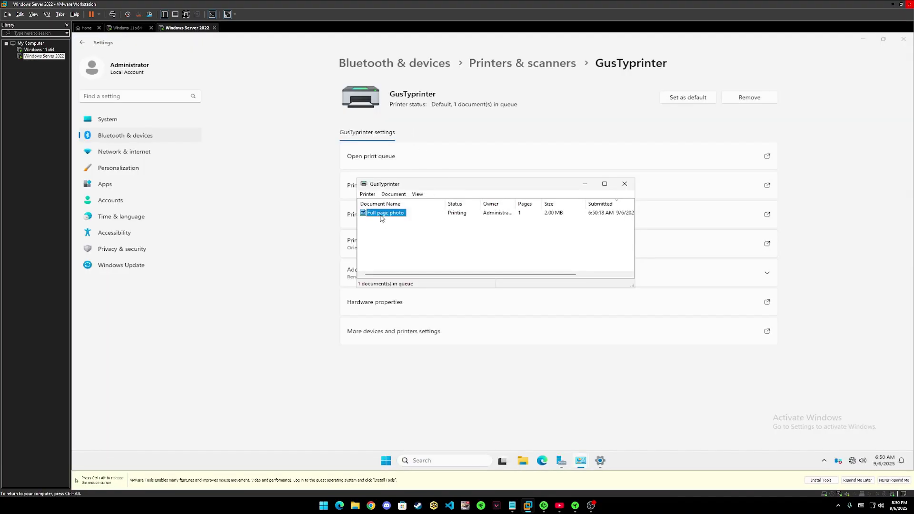
{"action": "left_click", "coordinate": [375, 225]}
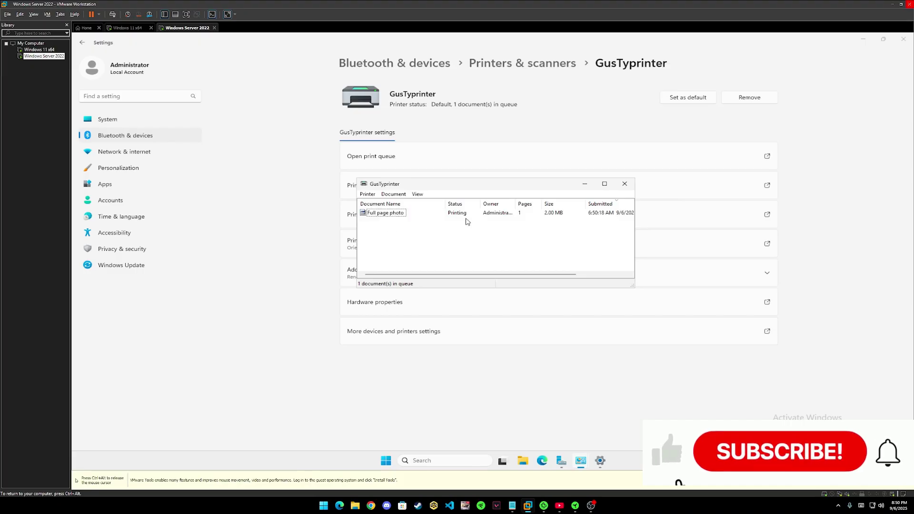
Step: Close the print queue, Settings and Control Panel windows on the server
{"action": "left_click", "coordinate": [625, 184]}
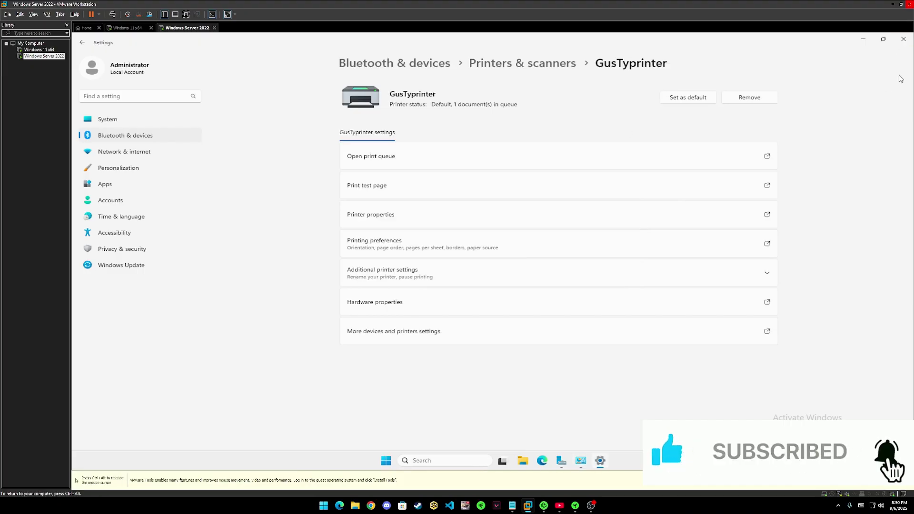
{"action": "left_click", "coordinate": [905, 43]}
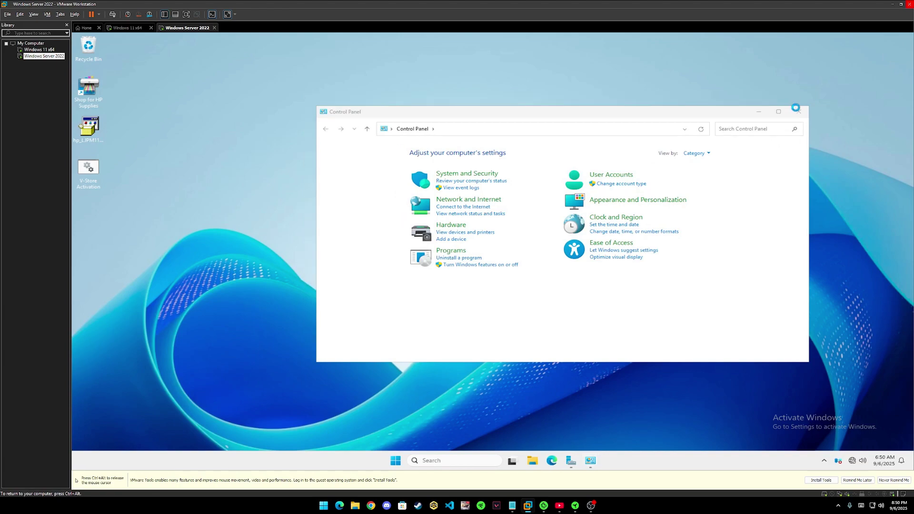
{"action": "left_click", "coordinate": [801, 113]}
Step: Refresh the server desktop twice
{"action": "right_click", "coordinate": [295, 95]}
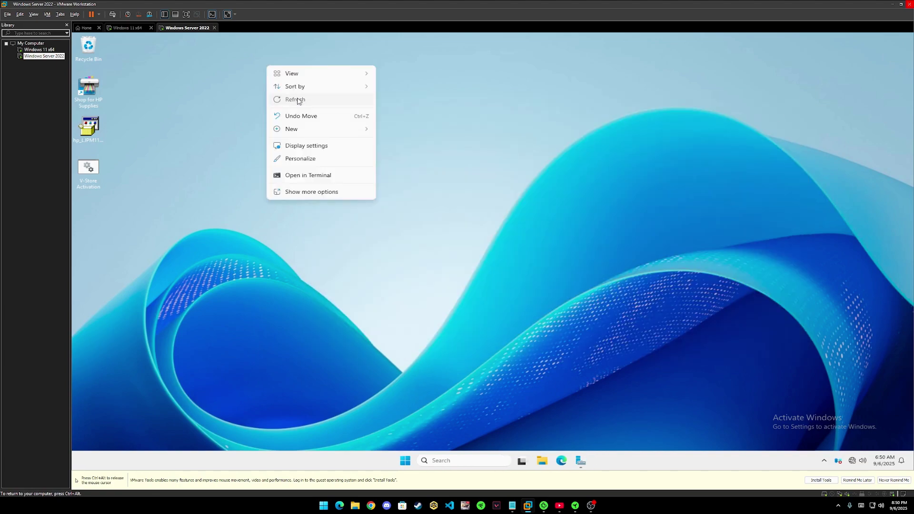
{"action": "left_click", "coordinate": [296, 99]}
{"action": "right_click", "coordinate": [316, 127]}
{"action": "left_click", "coordinate": [318, 130]}
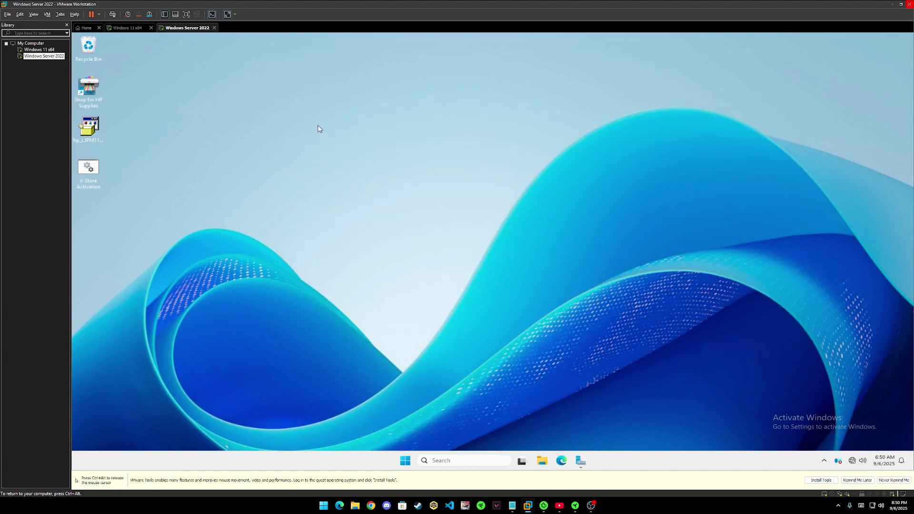